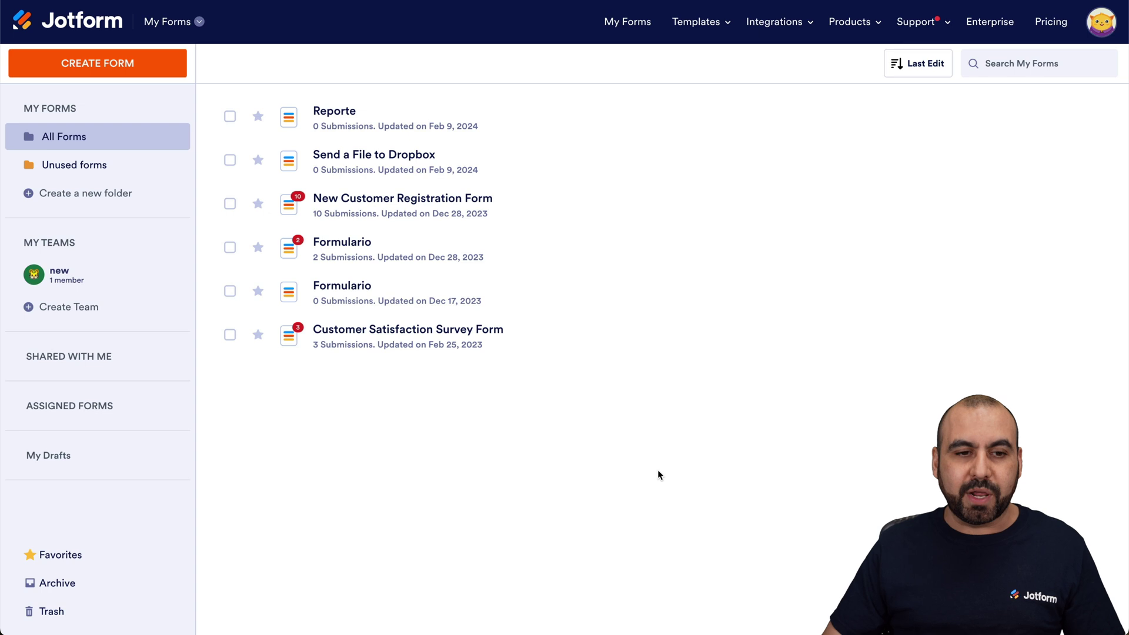
Create a new blank Classic Form from scratch in Jotform.
{"action": "left_click", "coordinate": [139, 77]}
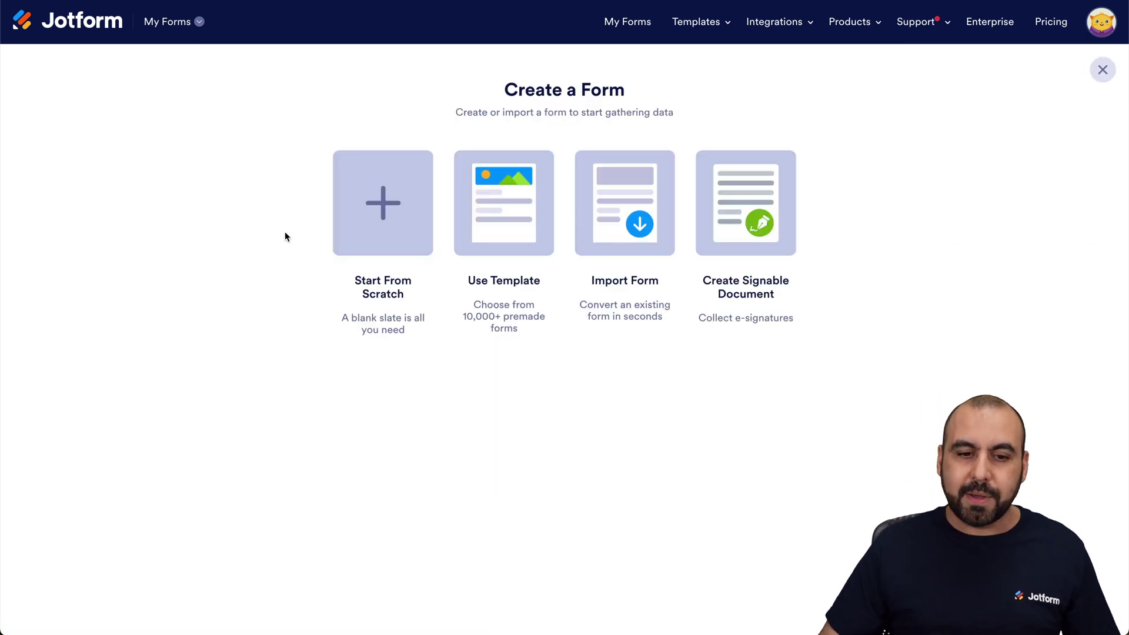
{"action": "left_click", "coordinate": [395, 238]}
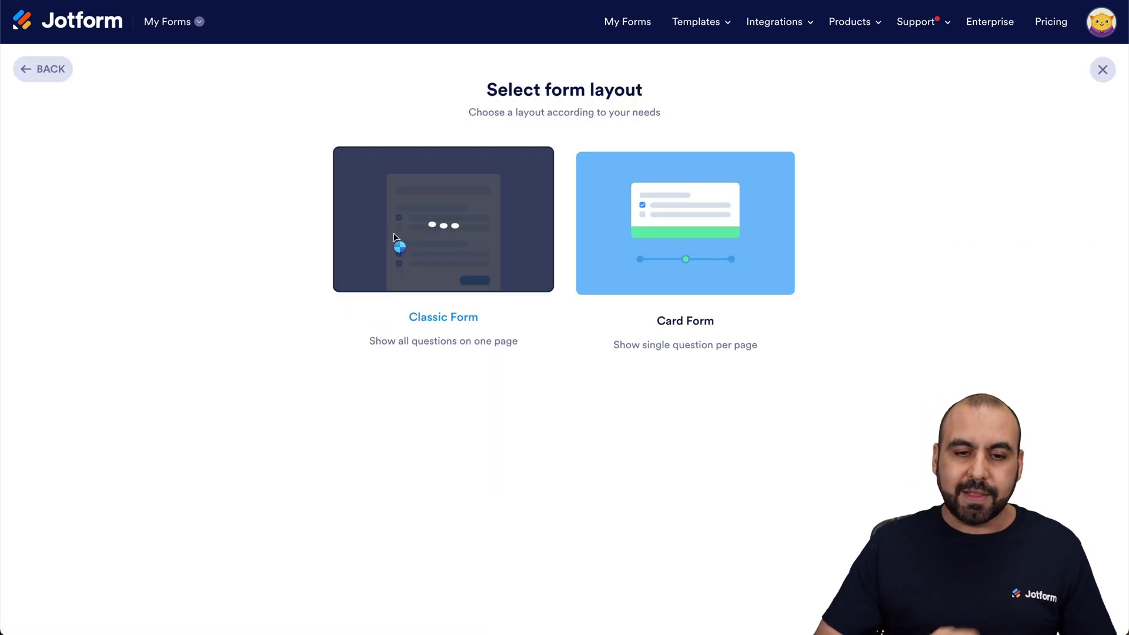
{"action": "left_click", "coordinate": [393, 234]}
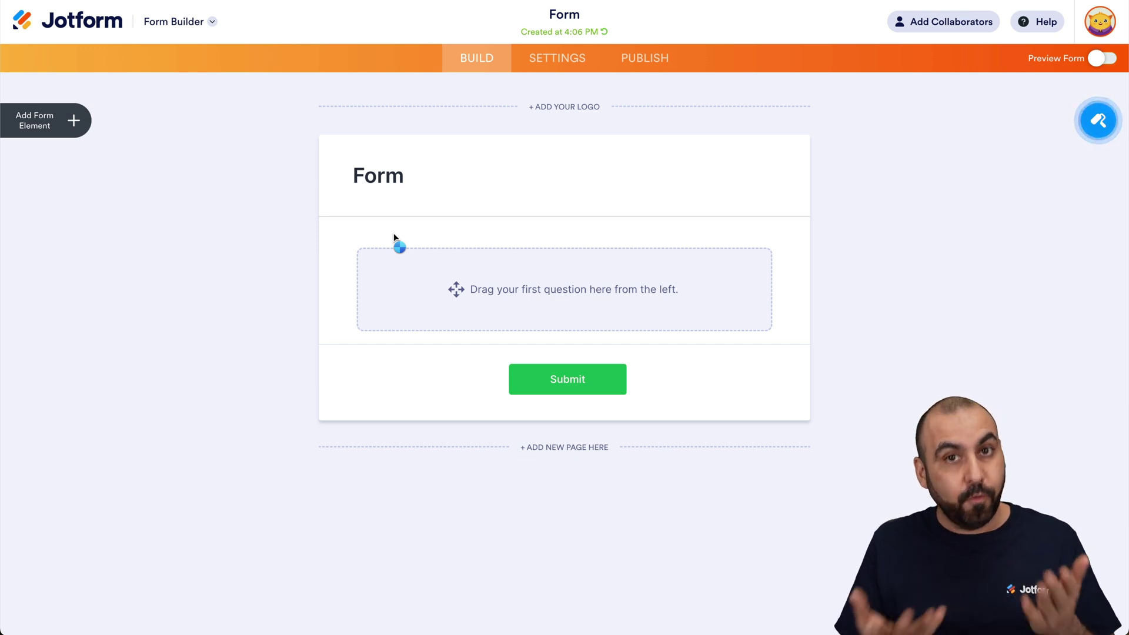
Add a 'Select a category' dropdown with options Bug Report, Suggestion and Other.
{"action": "left_click", "coordinate": [65, 110]}
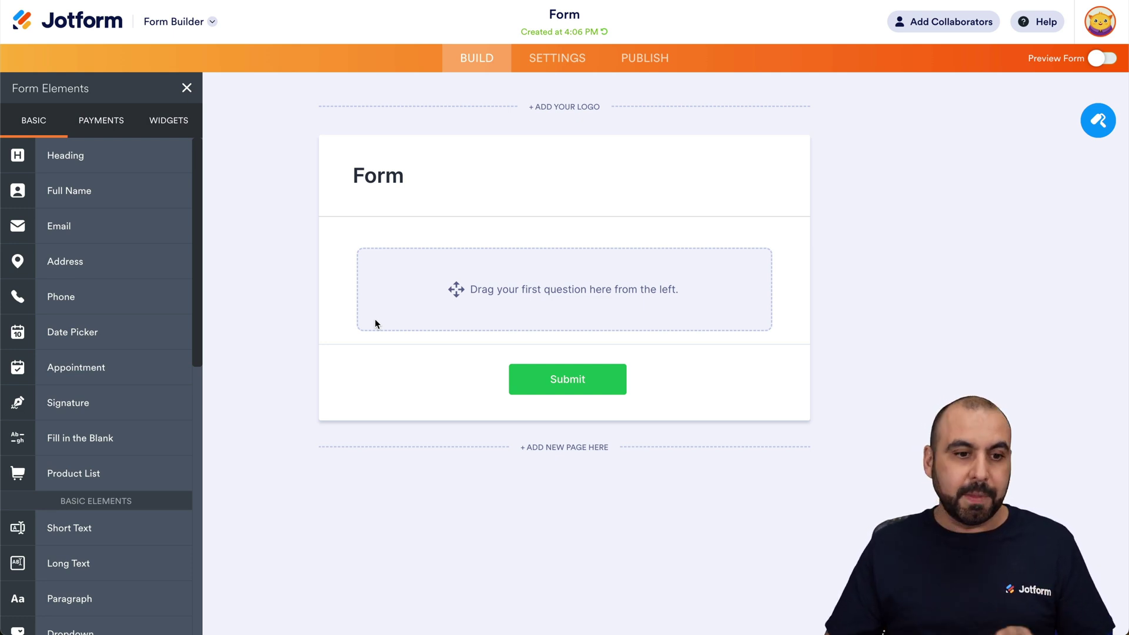
{"action": "scroll", "coordinate": [151, 403], "scroll_direction": "down", "scroll_amount": 1}
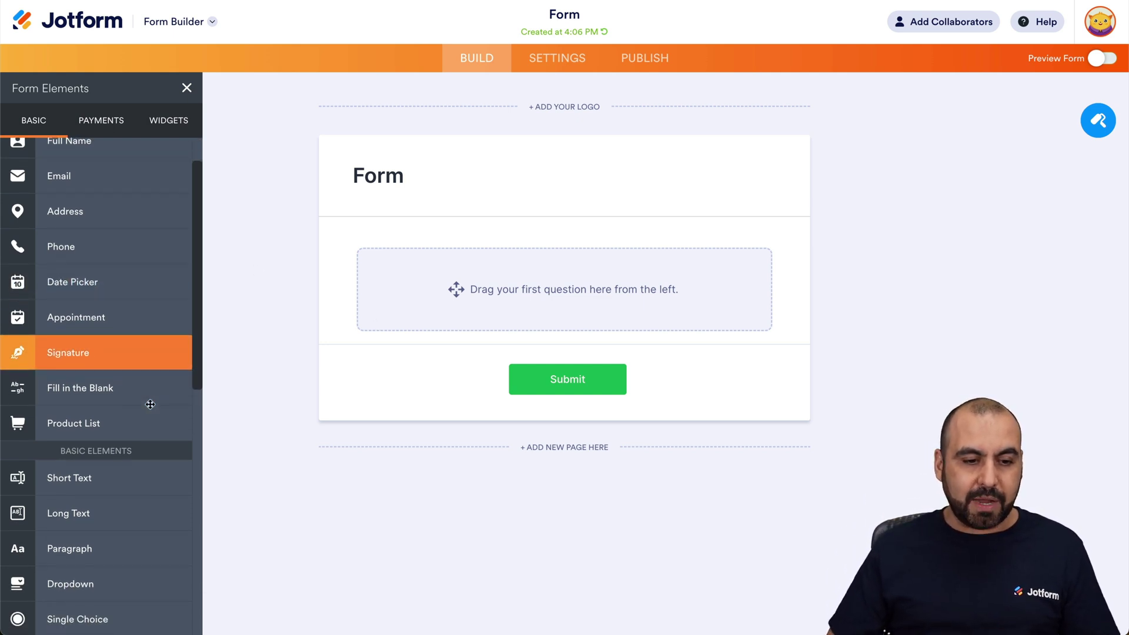
{"action": "scroll", "coordinate": [142, 482], "scroll_direction": "down", "scroll_amount": 2}
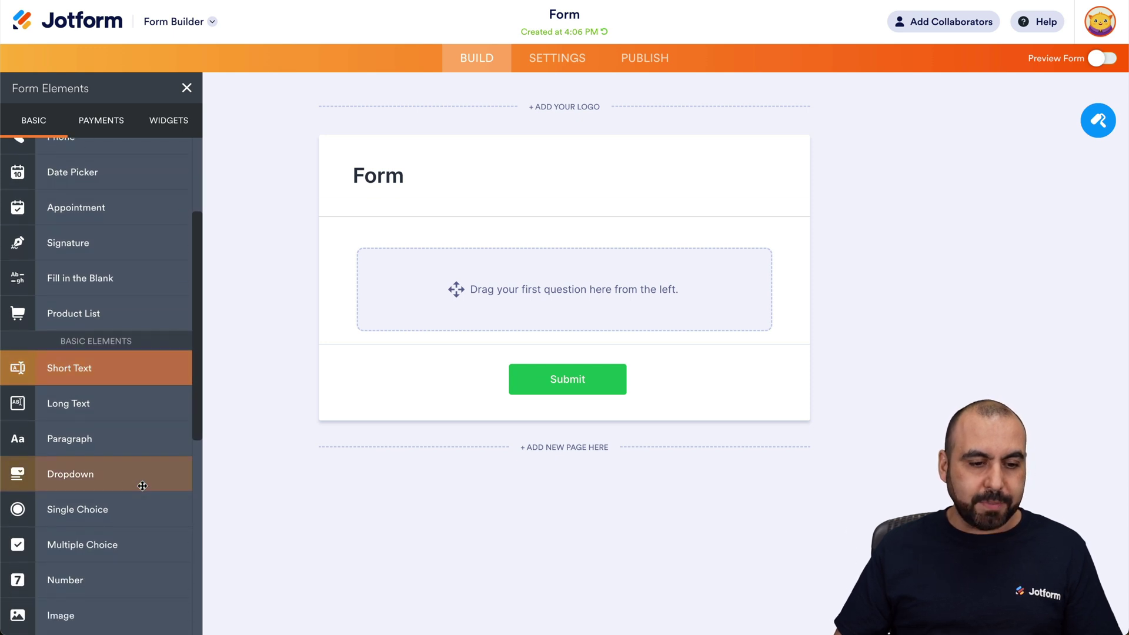
{"action": "left_click_drag", "start_coordinate": [82, 476], "coordinate": [525, 272]}
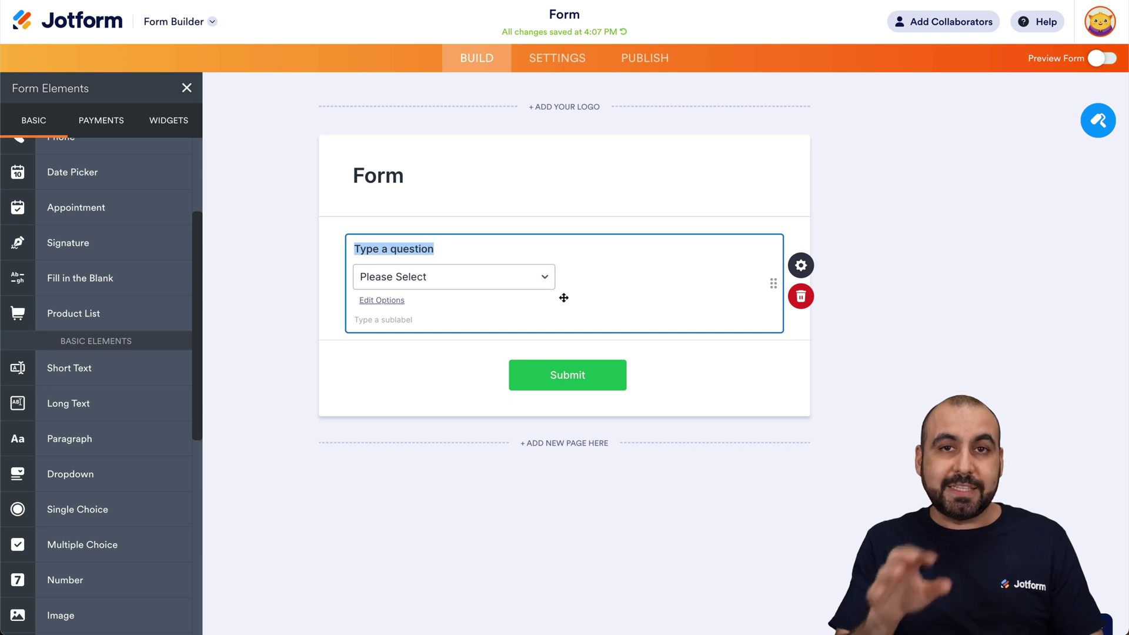
{"action": "type", "text": "Select a category"}
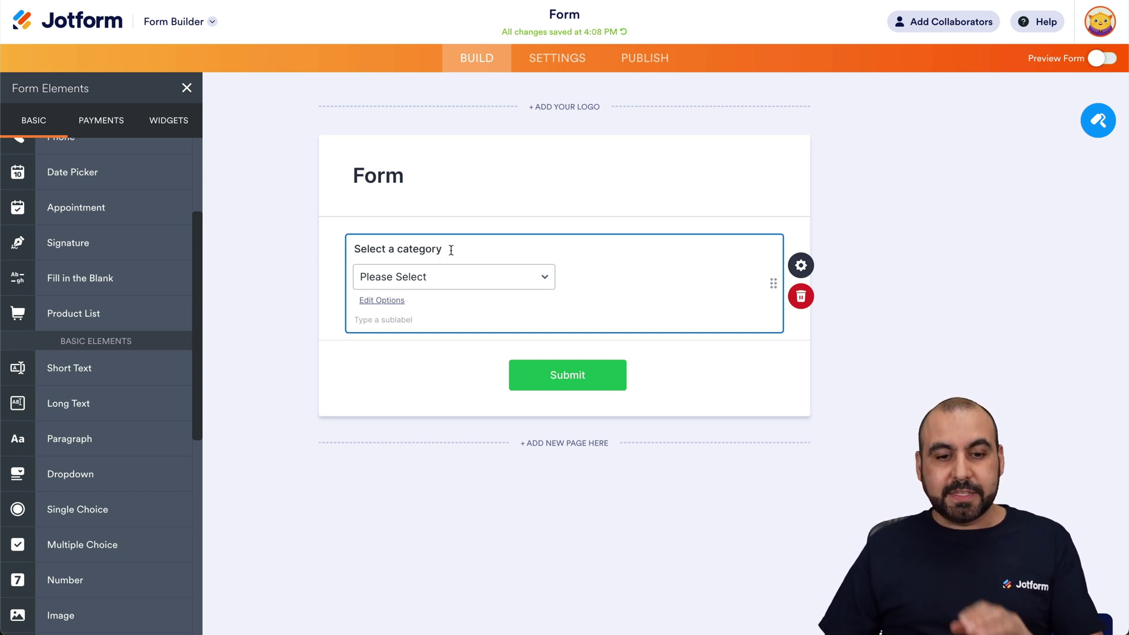
{"action": "left_click", "coordinate": [515, 284]}
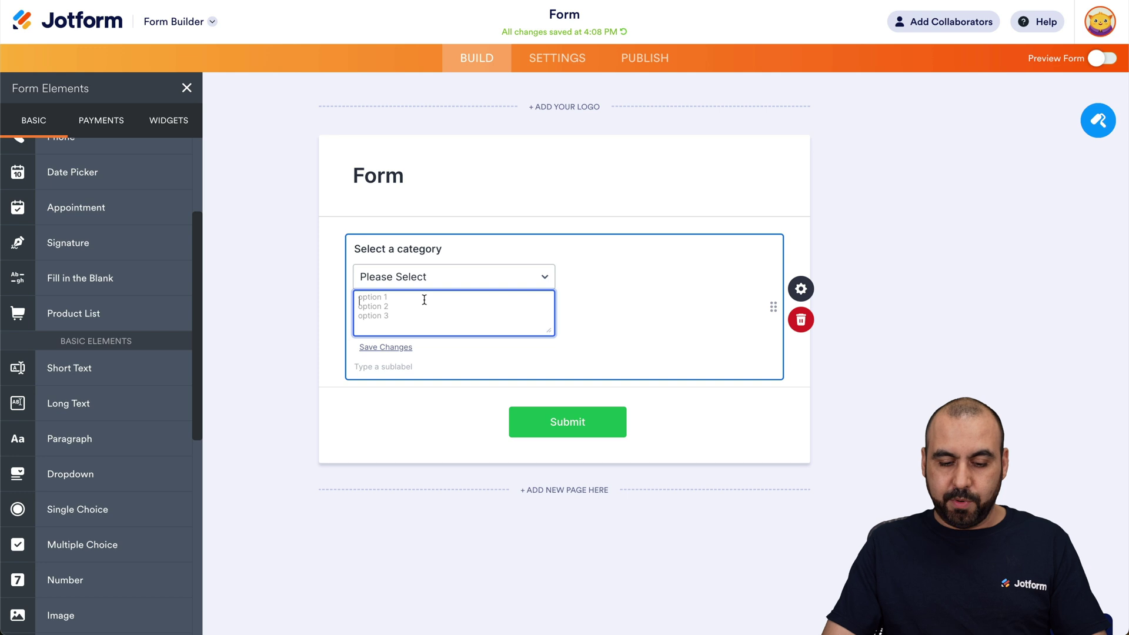
{"action": "type", "text": "Bug Report"}
{"action": "key", "text": "Return"}
{"action": "type", "text": "Suggestion"}
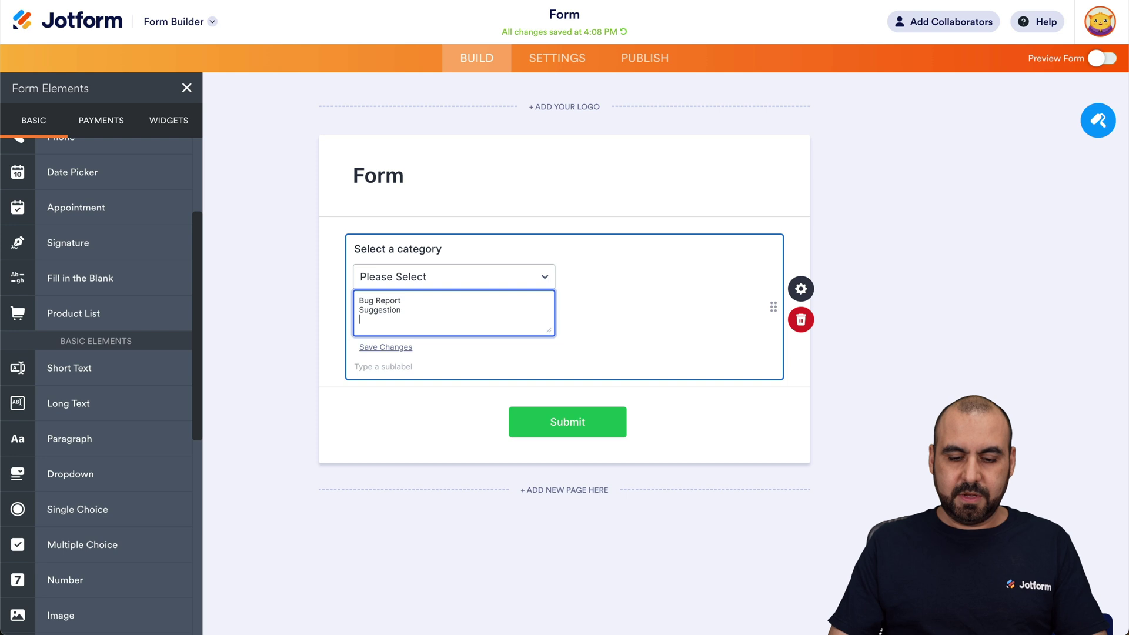
{"action": "type", "text": "gOther"}
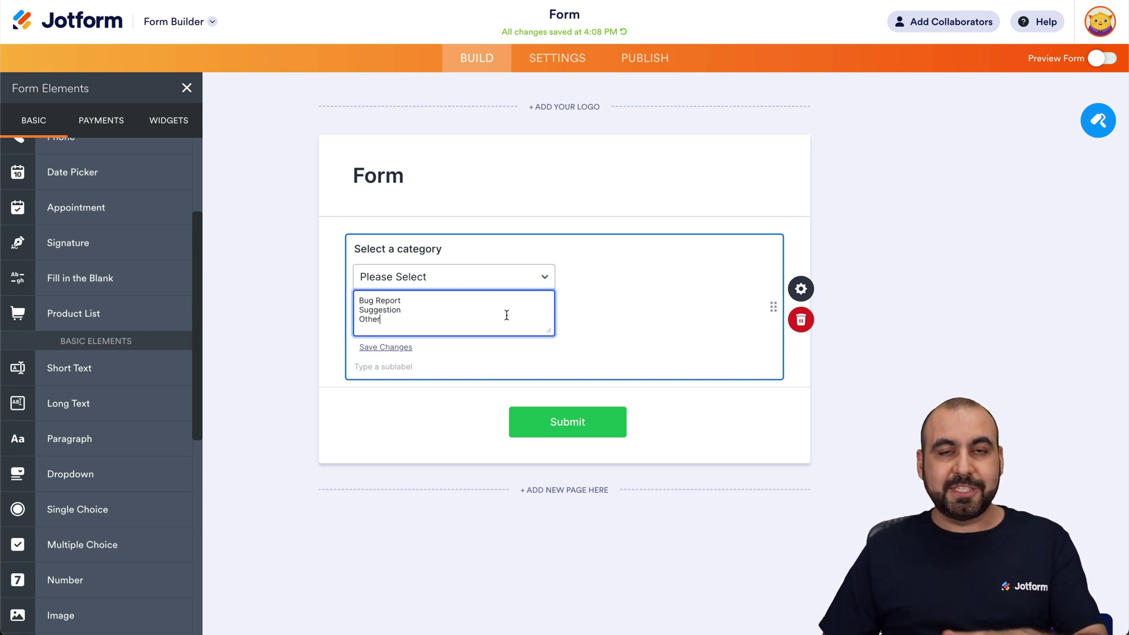
{"action": "left_click", "coordinate": [574, 309]}
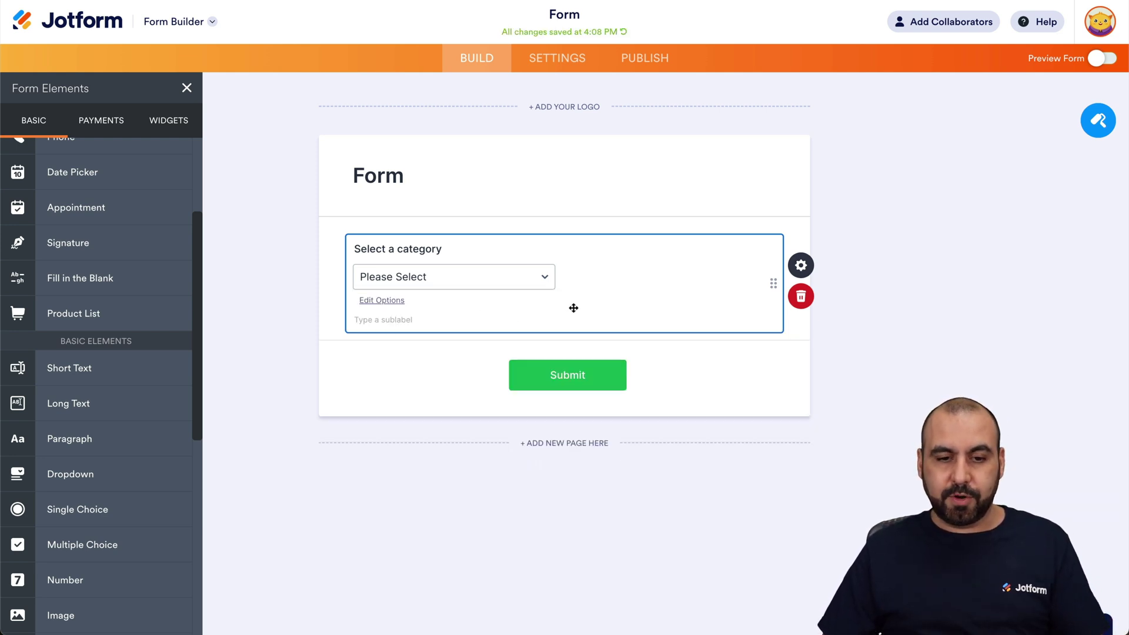
Add a long-text question labelled 'Issue to report' below the dropdown.
{"action": "scroll", "coordinate": [148, 409], "scroll_direction": "down", "scroll_amount": 3}
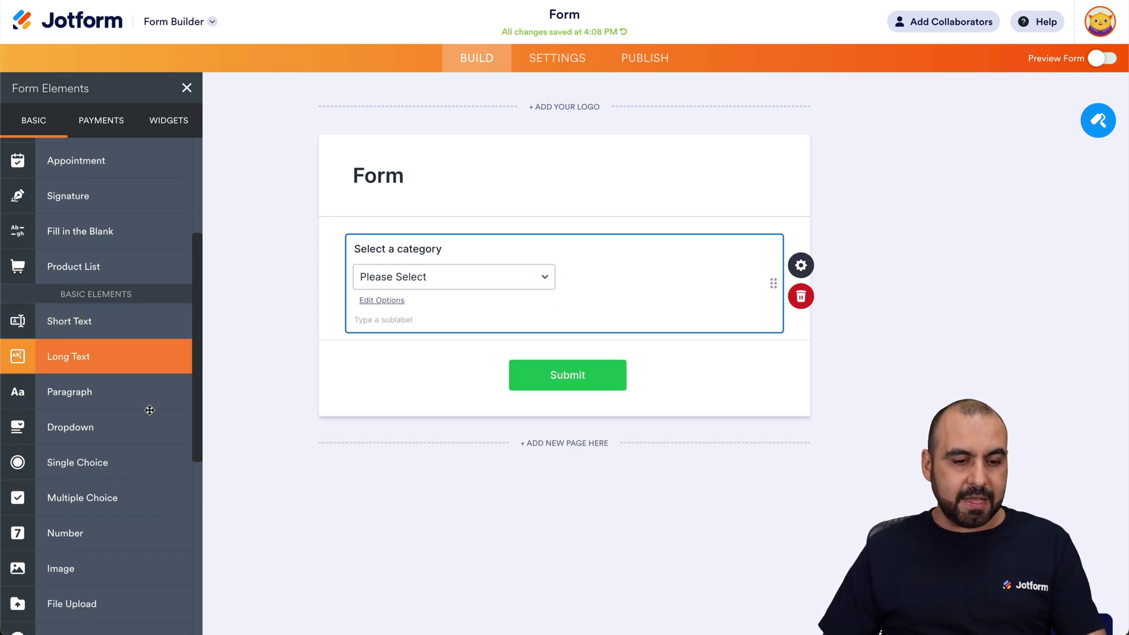
{"action": "scroll", "coordinate": [149, 409], "scroll_direction": "down", "scroll_amount": 5}
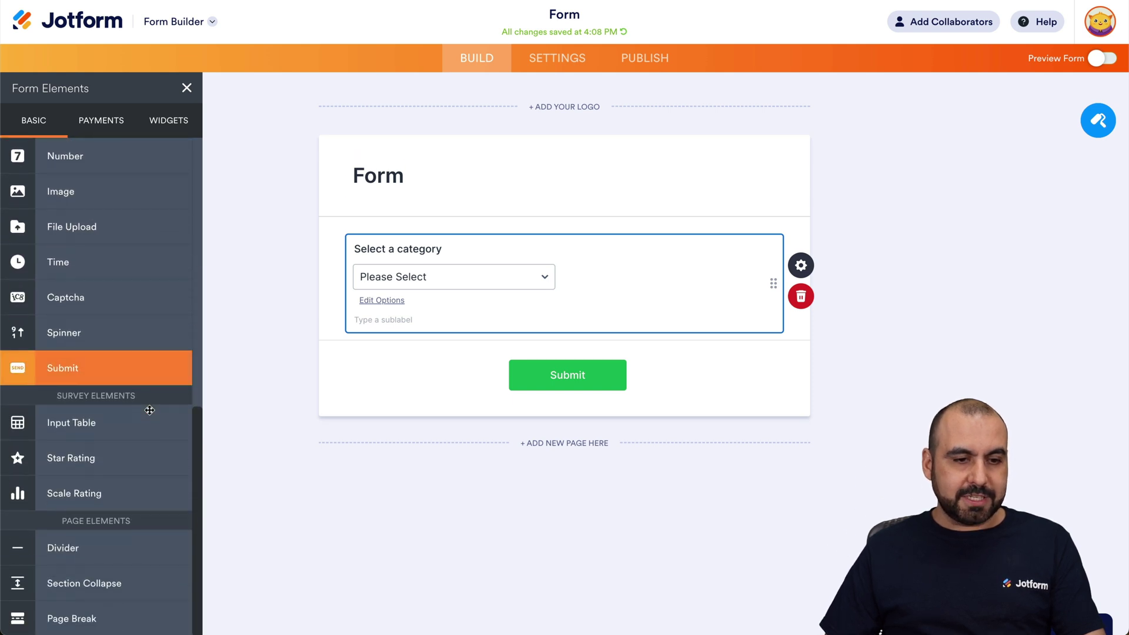
{"action": "scroll", "coordinate": [150, 410], "scroll_direction": "up", "scroll_amount": 4}
{"action": "scroll", "coordinate": [149, 410], "scroll_direction": "up", "scroll_amount": 2}
{"action": "left_click_drag", "start_coordinate": [83, 313], "coordinate": [495, 357]}
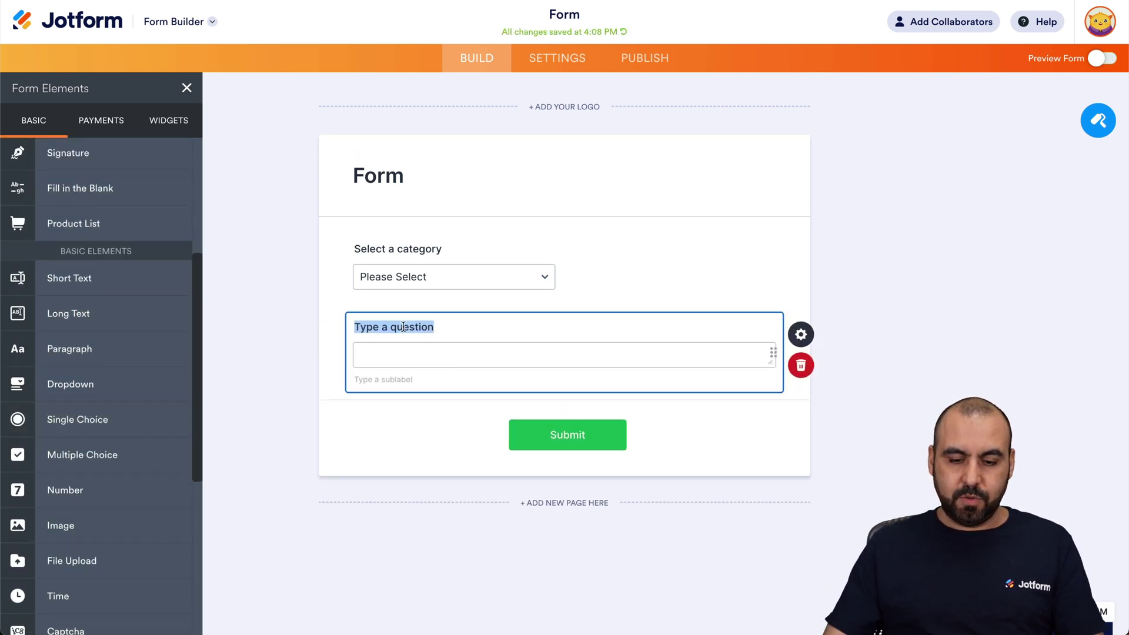
{"action": "type", "text": "Issue to report"}
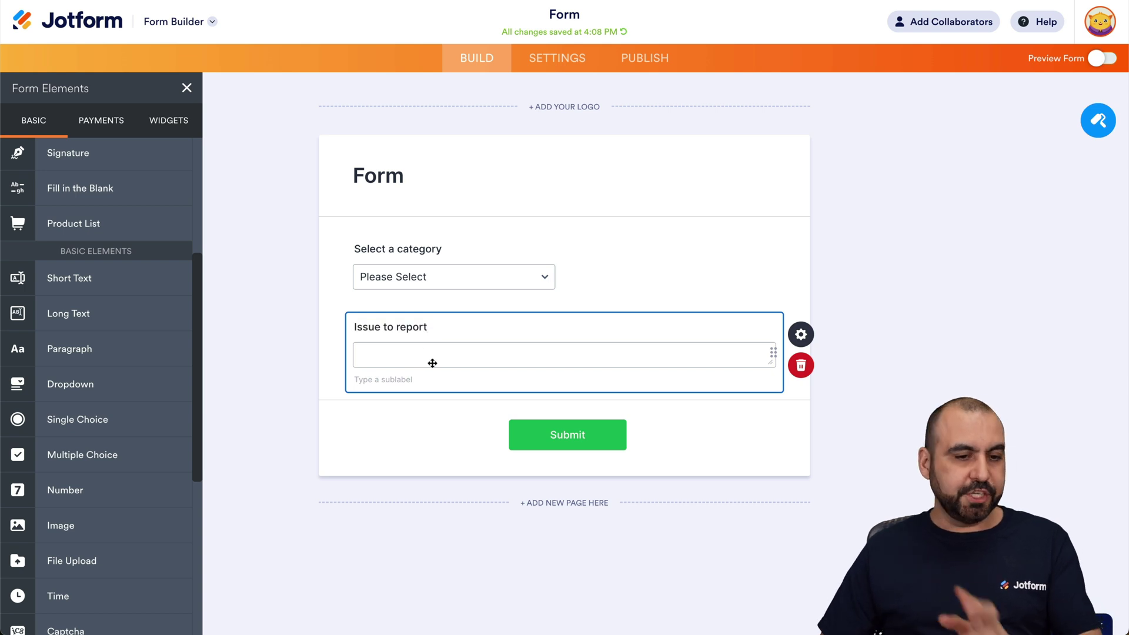
{"action": "scroll", "coordinate": [151, 417], "scroll_direction": "down", "scroll_amount": 2}
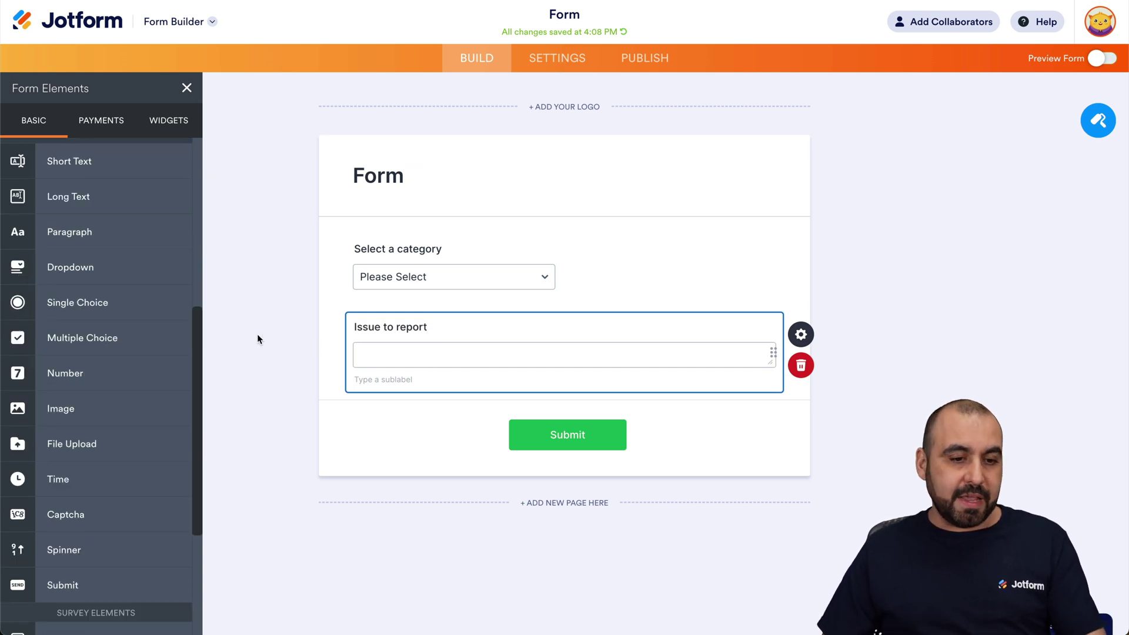
Add a File Upload question labelled 'Upload an image or screenshot' below Issue to report.
{"action": "left_click_drag", "start_coordinate": [91, 438], "coordinate": [524, 408]}
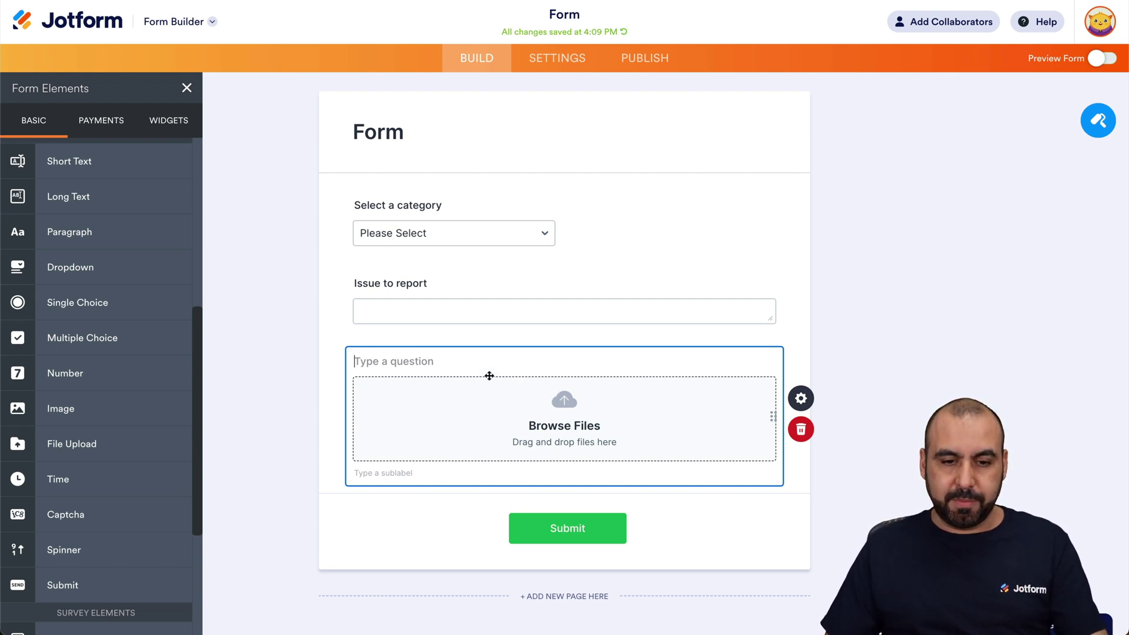
{"action": "type", "text": "Upload an image or screenshot"}
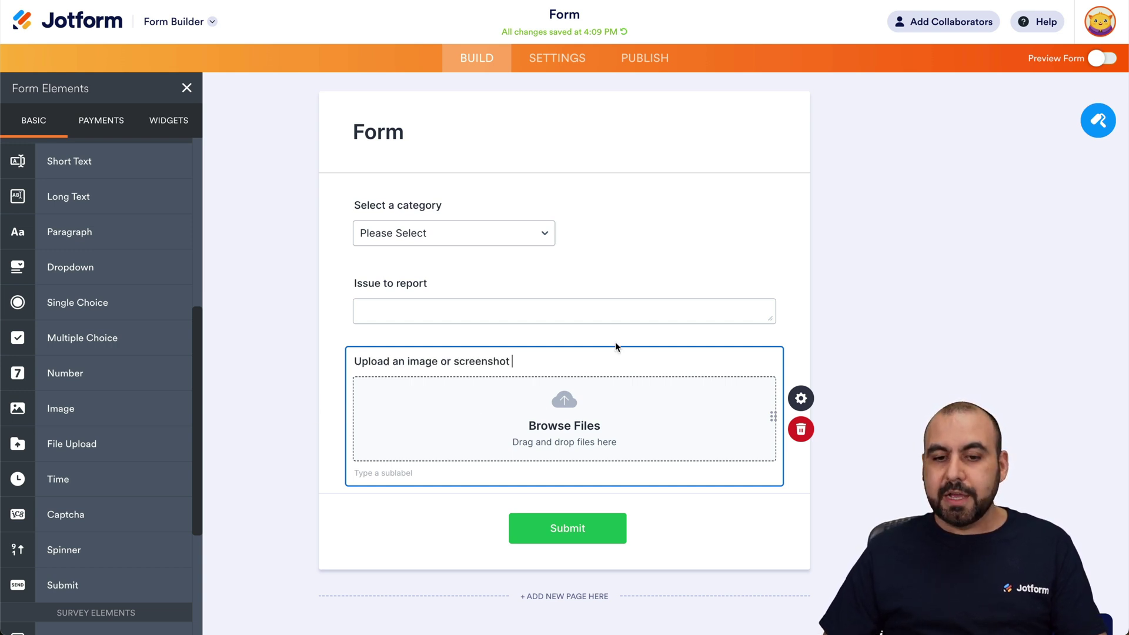
{"action": "left_click", "coordinate": [803, 399]}
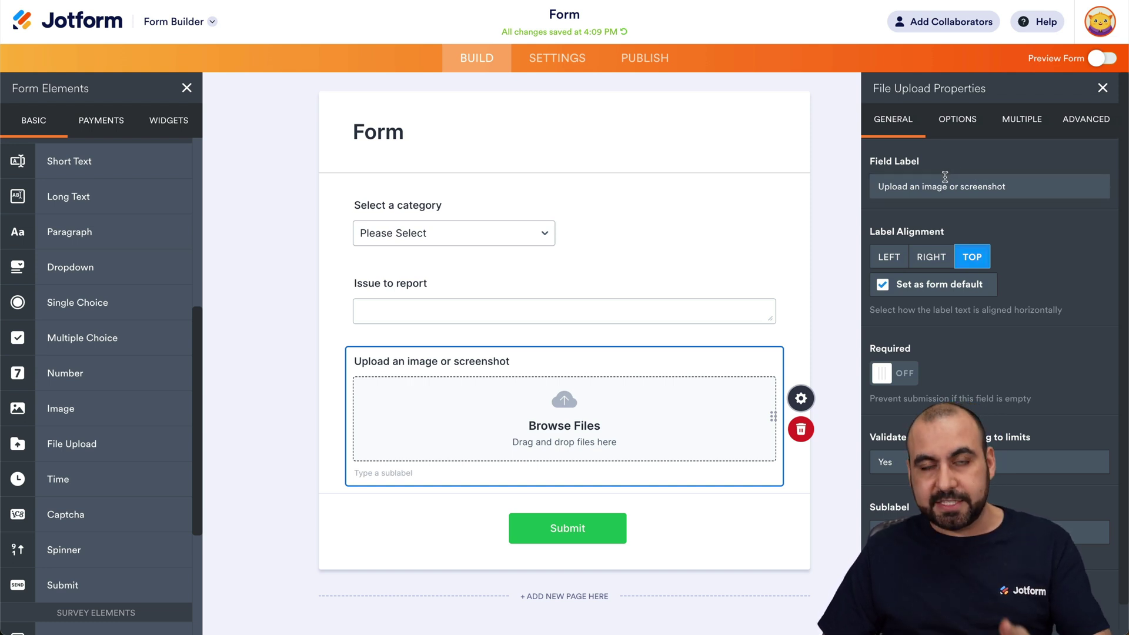
Review the upload field's allowed file types in its Options settings.
{"action": "left_click", "coordinate": [968, 127]}
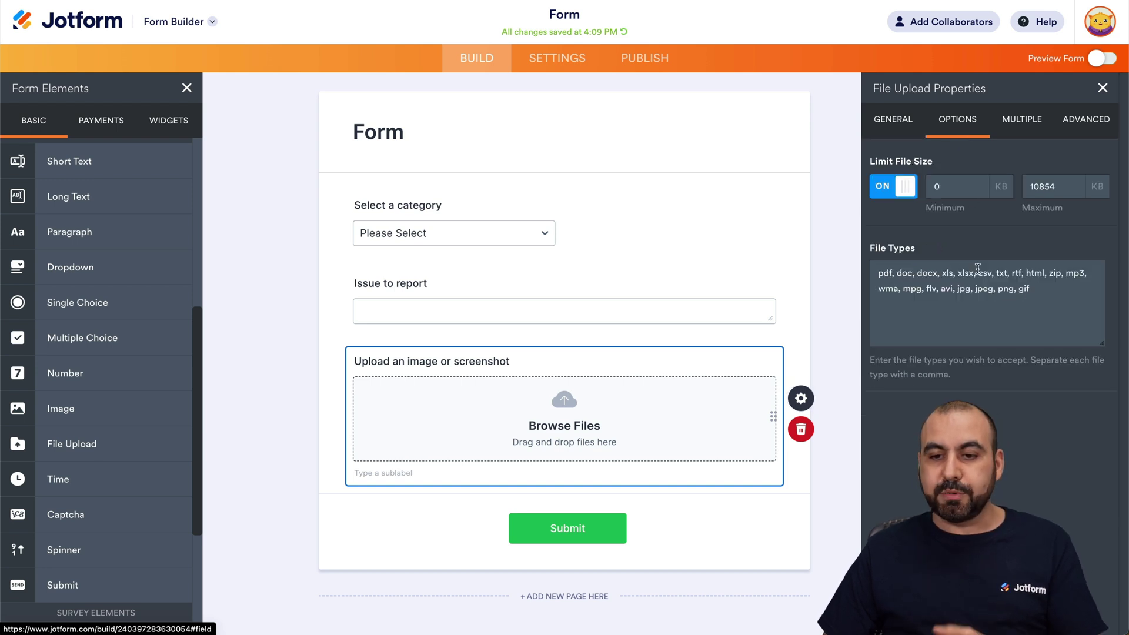
{"action": "left_click_drag", "start_coordinate": [881, 265], "coordinate": [1058, 293]}
{"action": "left_click", "coordinate": [1059, 293]}
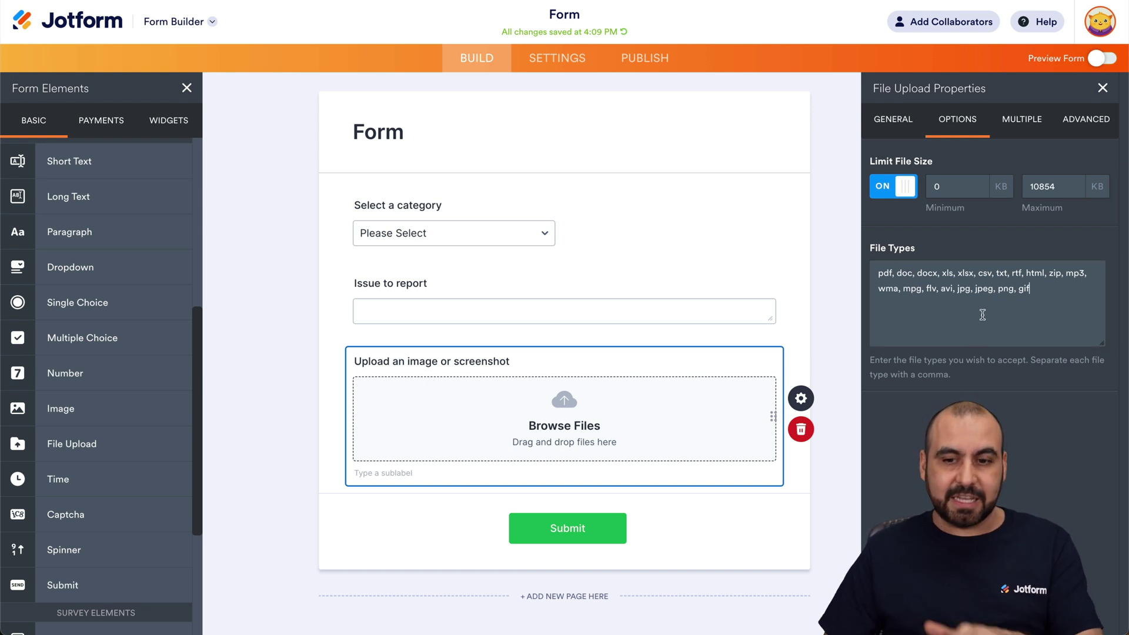
{"action": "left_click", "coordinate": [297, 361]}
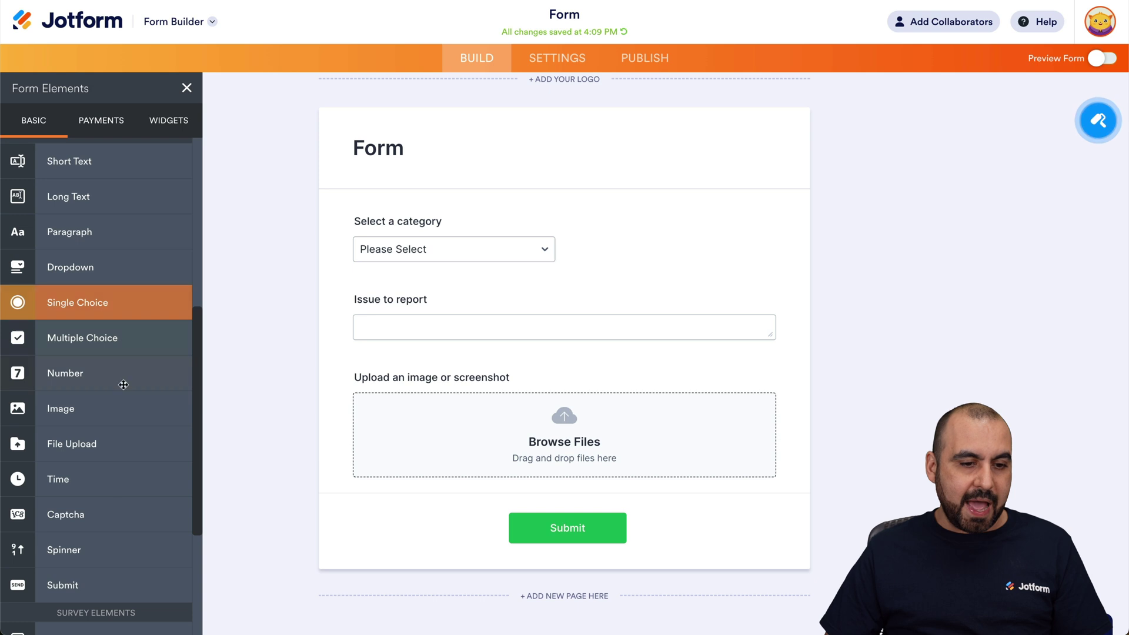
{"action": "scroll", "coordinate": [118, 436], "scroll_direction": "down", "scroll_amount": 1}
Add an Email field below the upload question, just above Submit.
{"action": "scroll", "coordinate": [120, 443], "scroll_direction": "up", "scroll_amount": 6}
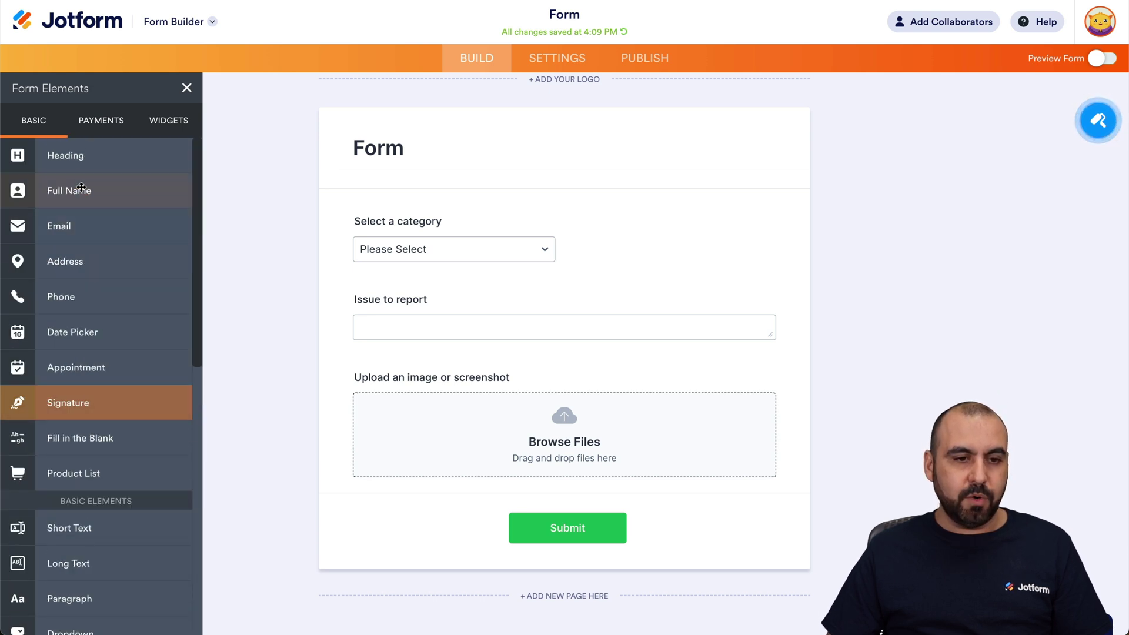
{"action": "left_click_drag", "start_coordinate": [57, 241], "coordinate": [446, 502]}
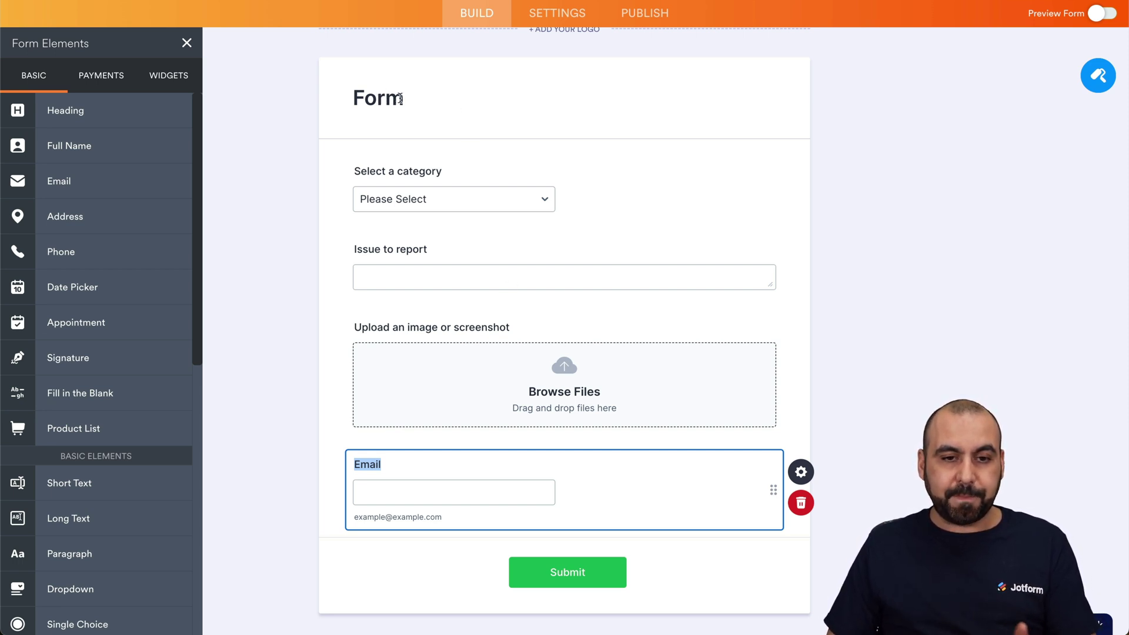
{"action": "left_click", "coordinate": [812, 188]}
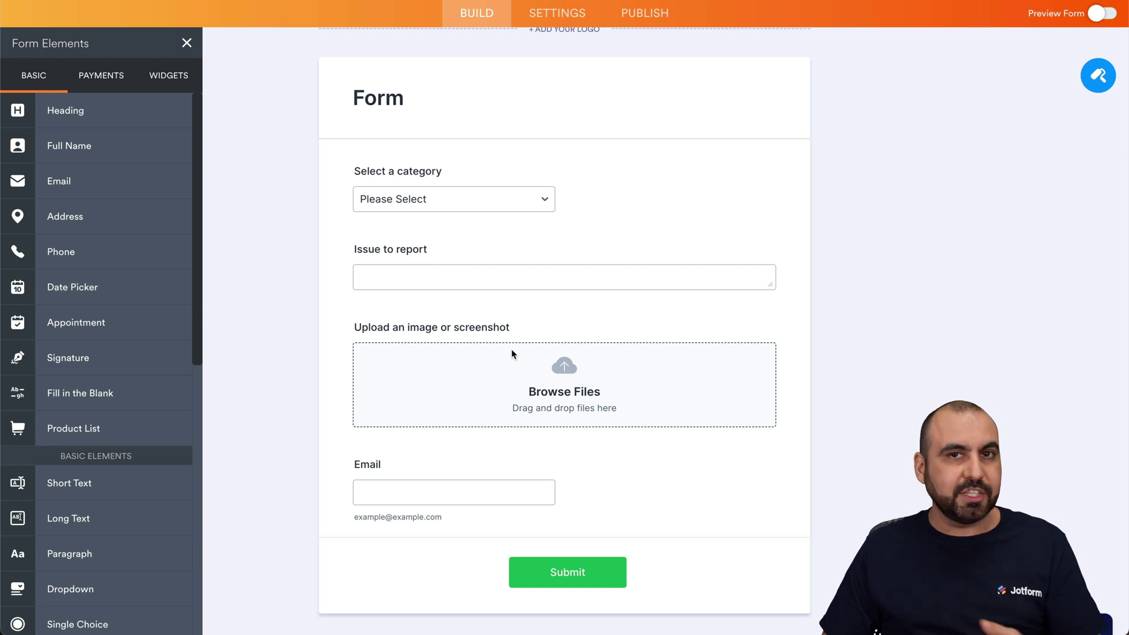
Copy the form's Feedback Button embed code from Publish > Embed.
{"action": "left_click", "coordinate": [1098, 75]}
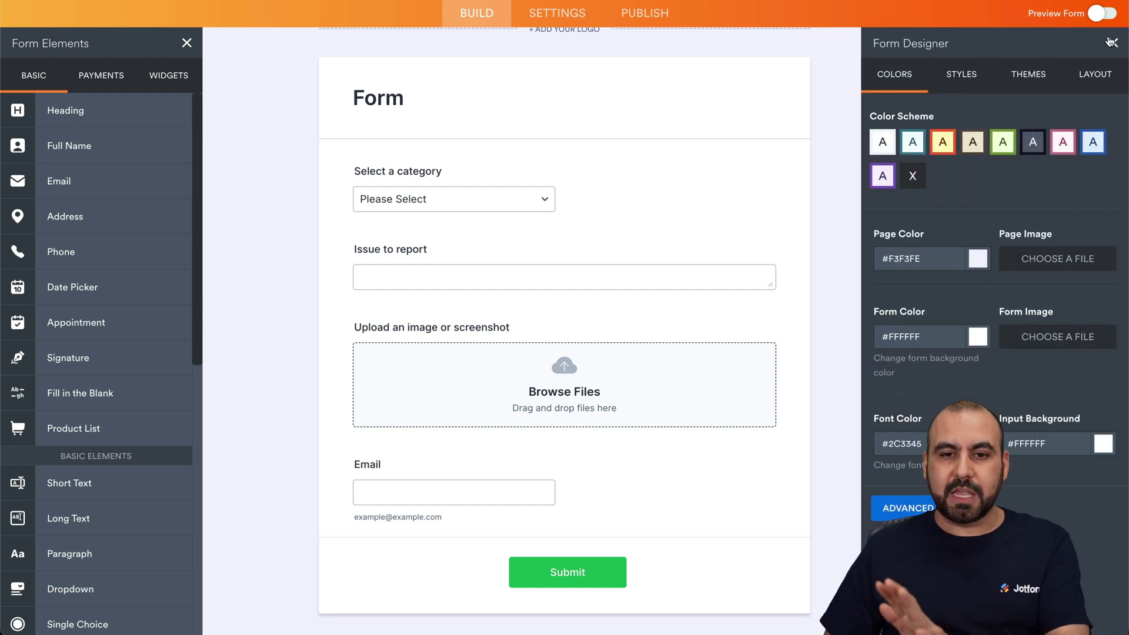
{"action": "left_click", "coordinate": [1104, 41]}
{"action": "left_click", "coordinate": [643, 11]}
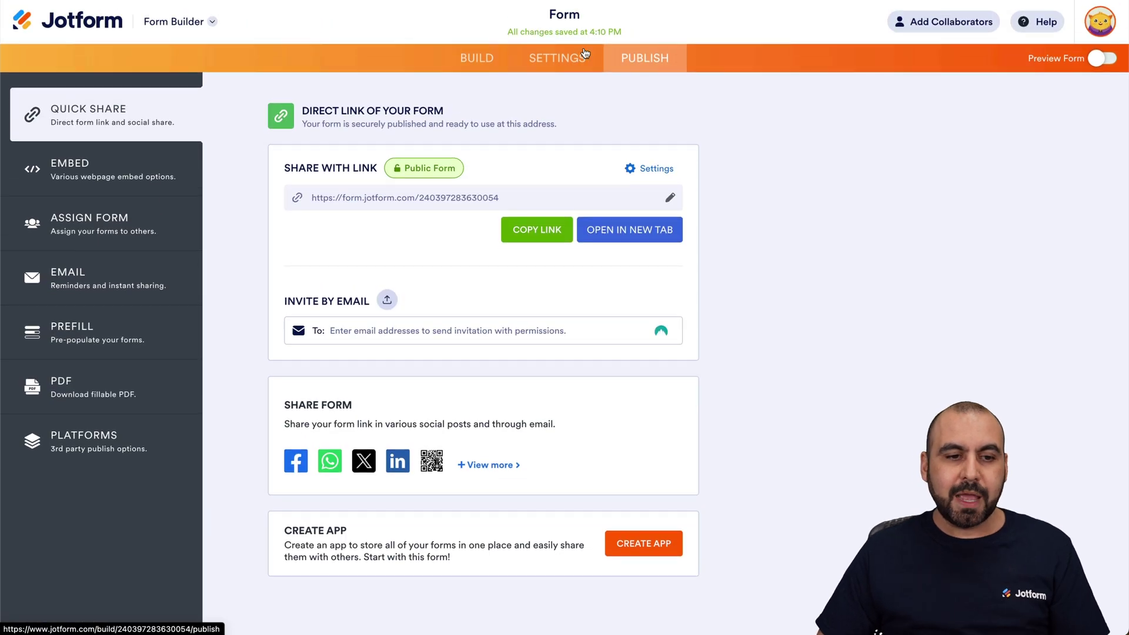
{"action": "left_click", "coordinate": [121, 177]}
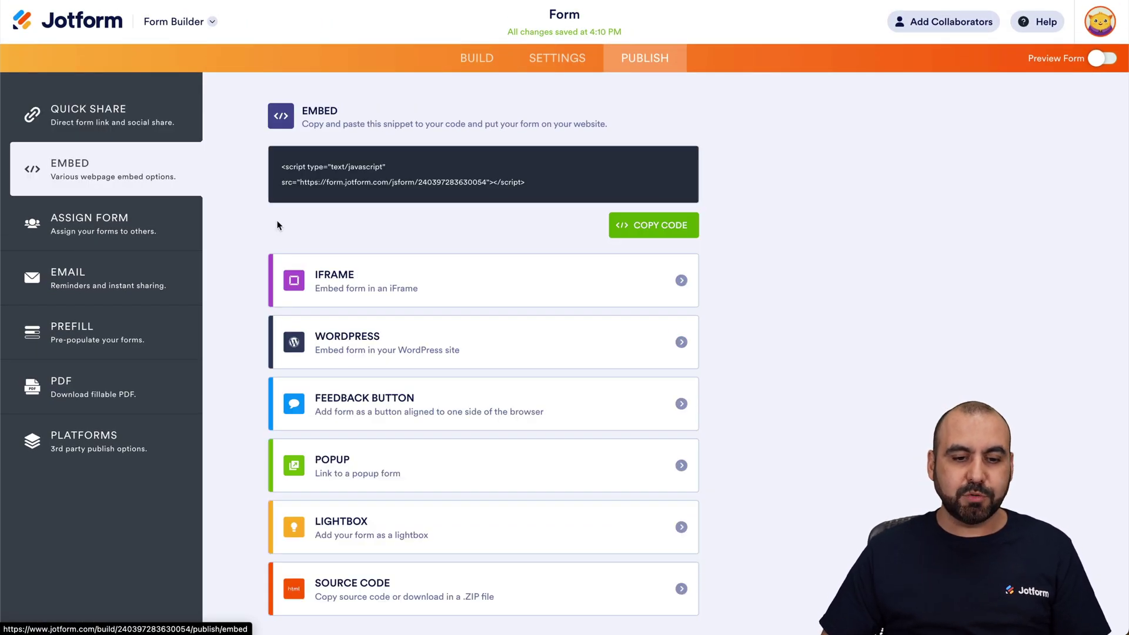
{"action": "scroll", "coordinate": [463, 385], "scroll_direction": "down", "scroll_amount": 1}
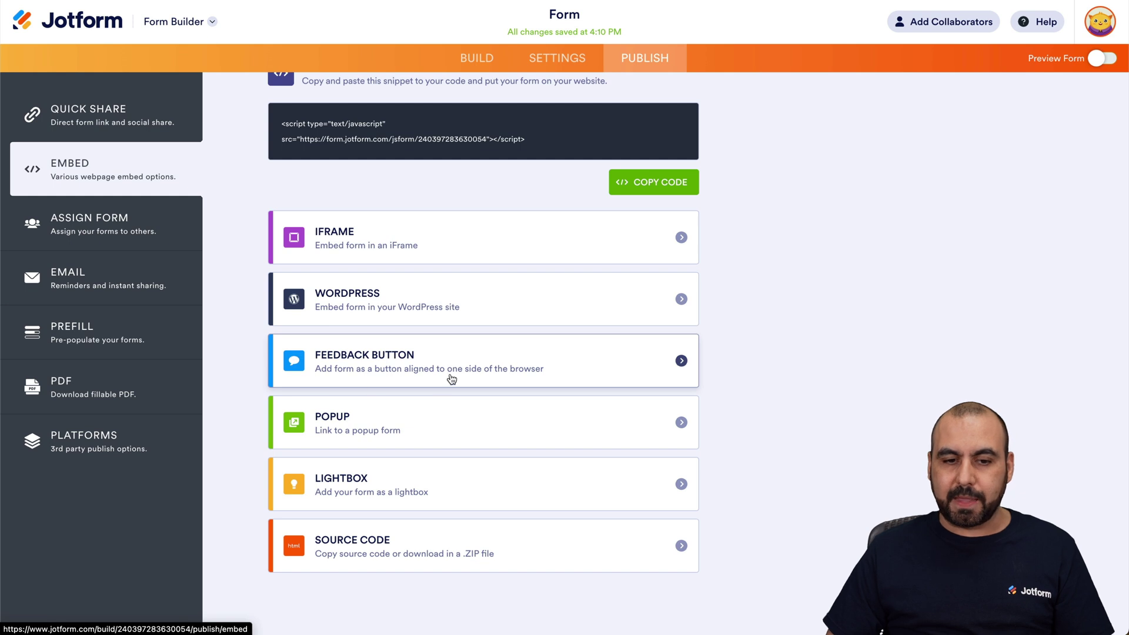
{"action": "left_click", "coordinate": [406, 372]}
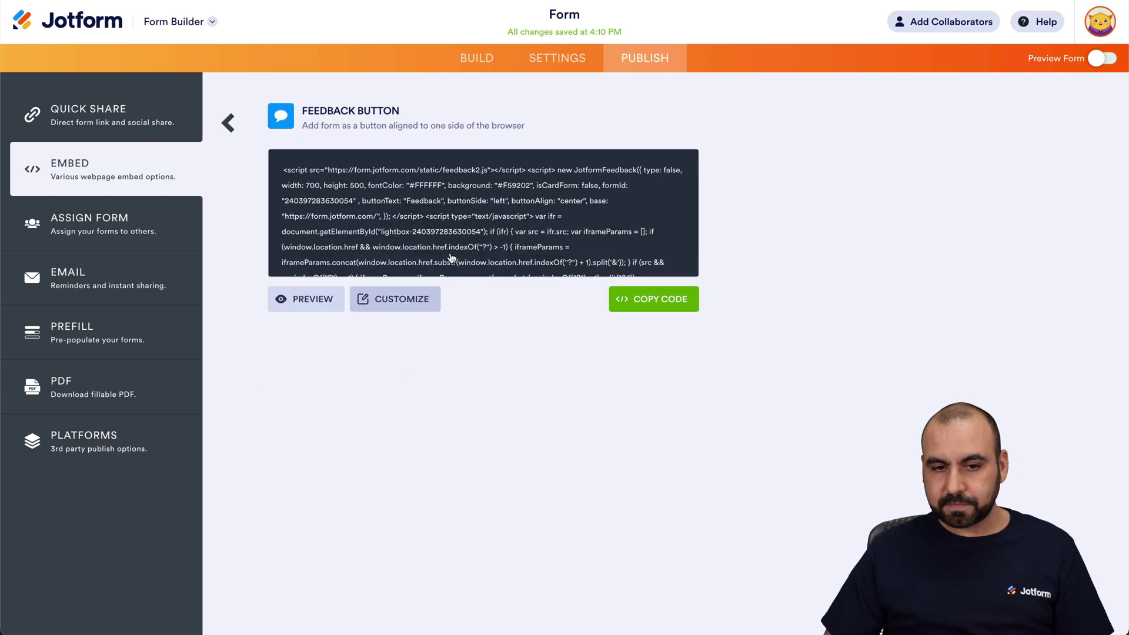
{"action": "left_click", "coordinate": [406, 225]}
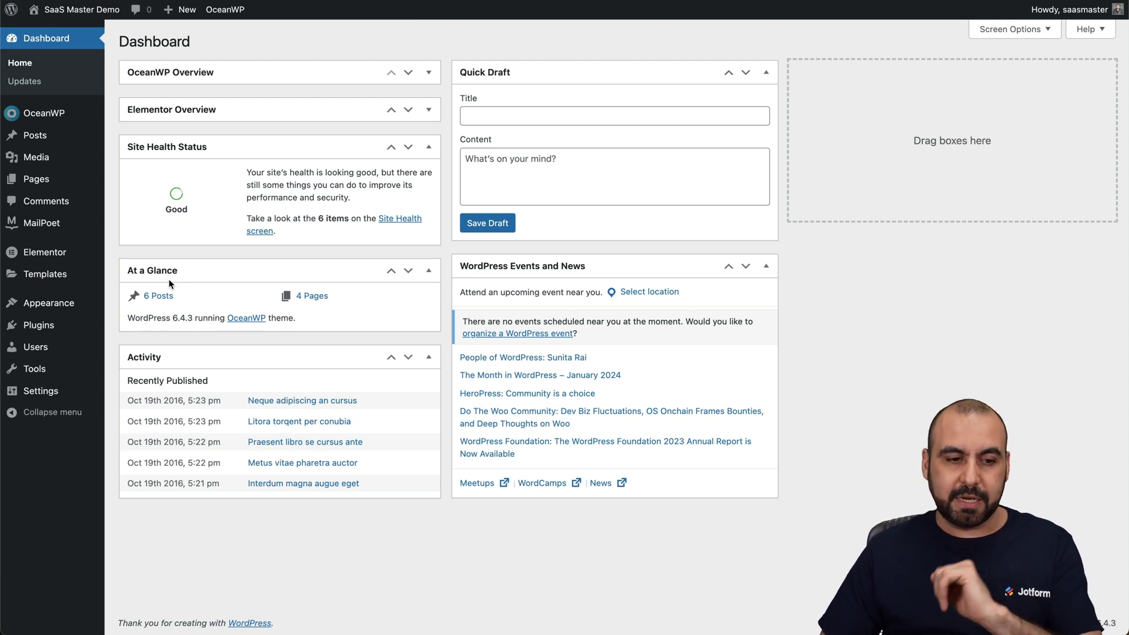
Find Insert Headers And Footers via a 'header and foot' search, activate it, and open its settings.
{"action": "left_click", "coordinate": [36, 331]}
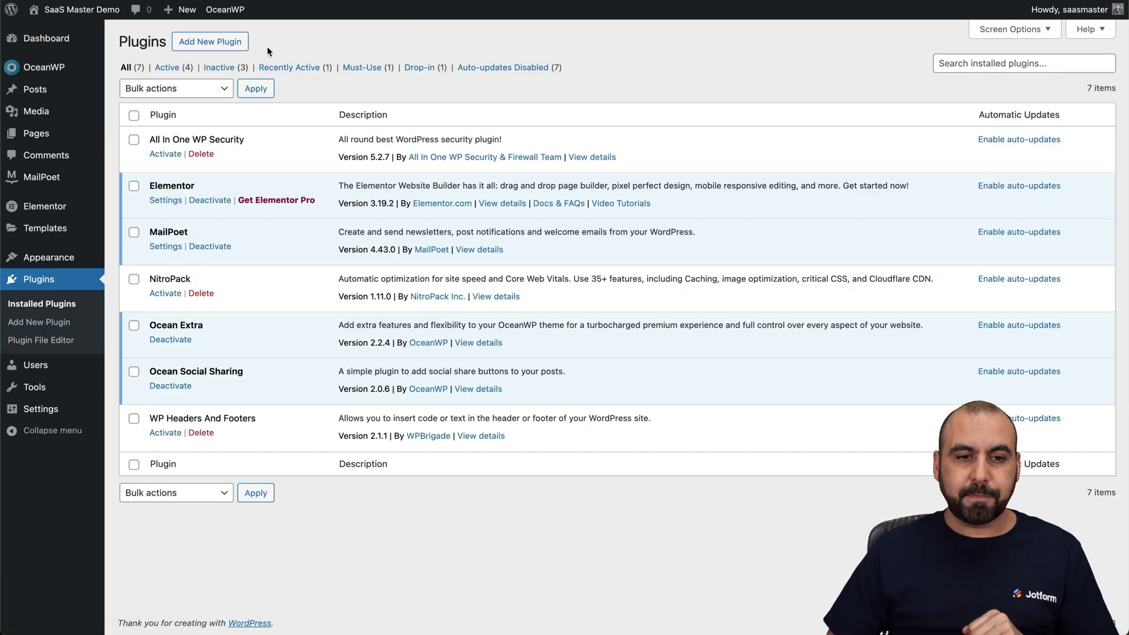
{"action": "left_click", "coordinate": [230, 42]}
{"action": "left_click", "coordinate": [965, 83]}
{"action": "type", "text": "header and footer"}
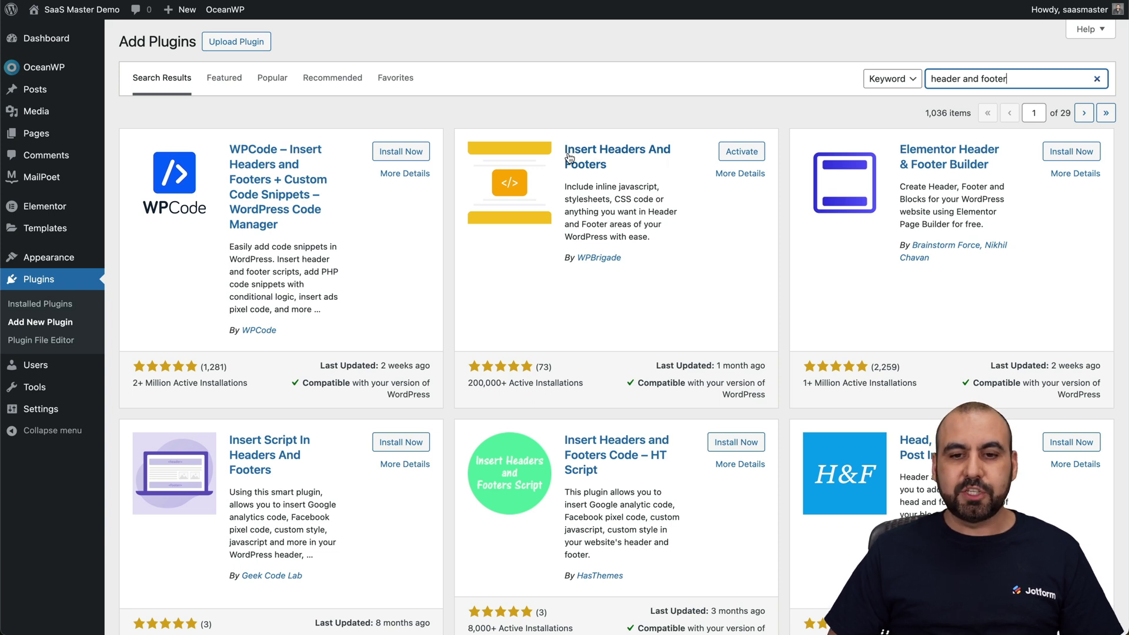
{"action": "left_click", "coordinate": [757, 162]}
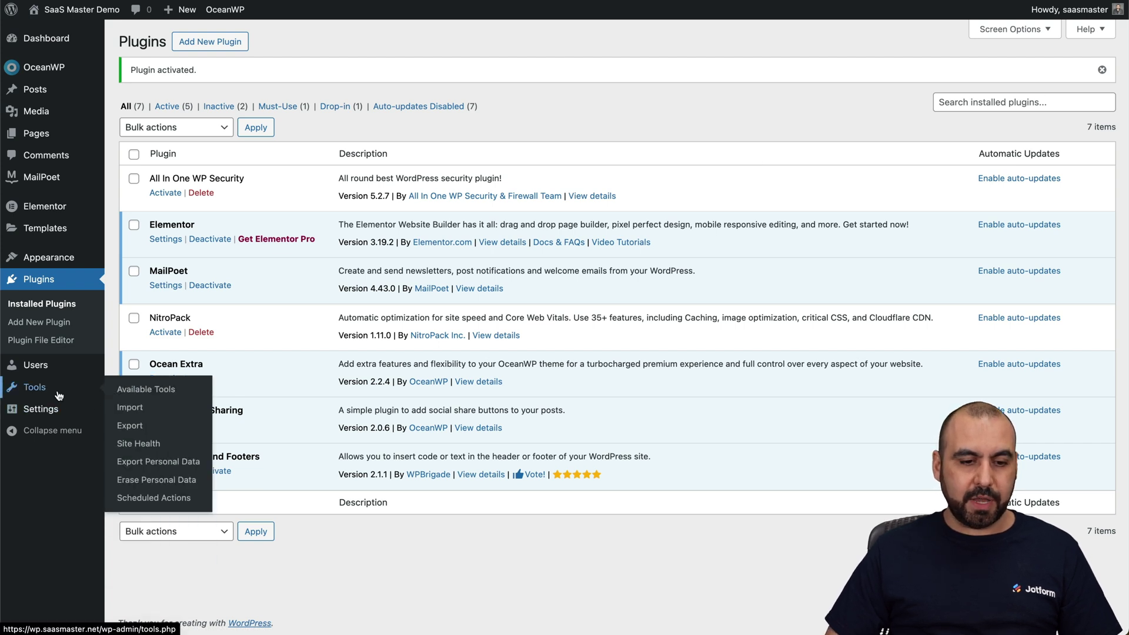
{"action": "mouse_move", "coordinate": [105, 410]}
{"action": "left_click", "coordinate": [136, 546]}
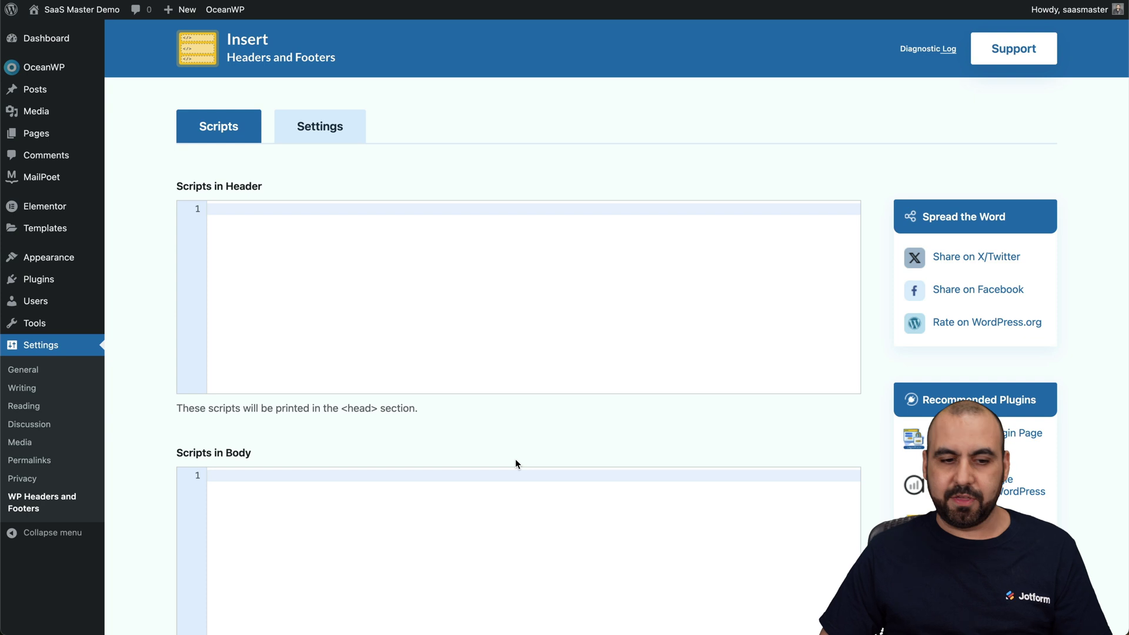
Save the Jotform feedback embed code in the Scripts in Body box.
{"action": "scroll", "coordinate": [515, 464], "scroll_direction": "down", "scroll_amount": 4}
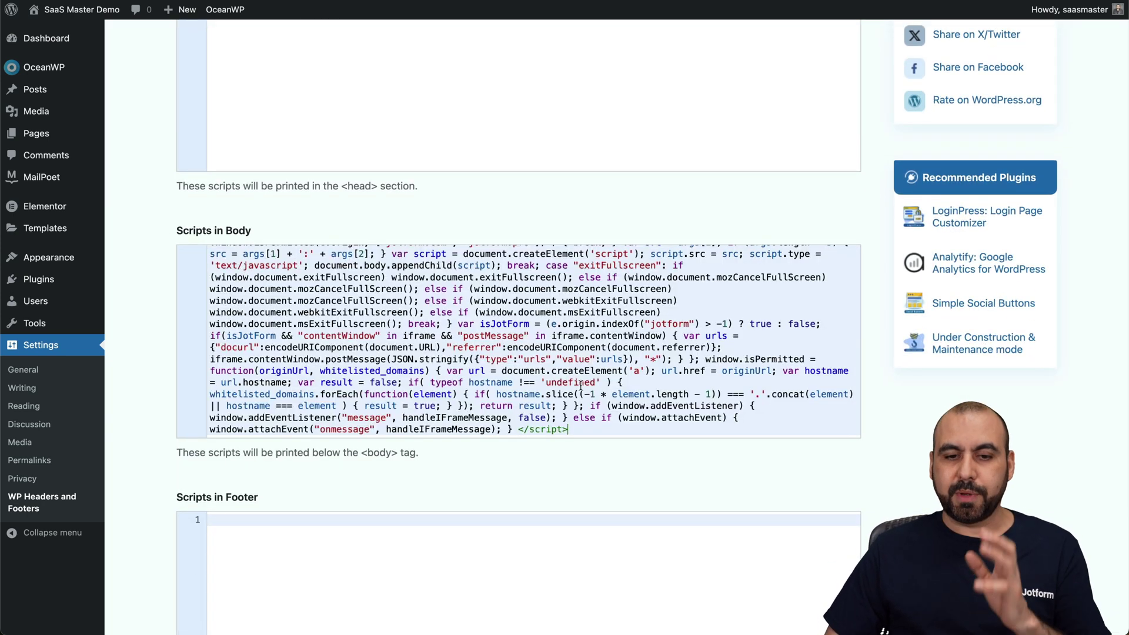
{"action": "scroll", "coordinate": [580, 386], "scroll_direction": "down", "scroll_amount": 5}
{"action": "left_click", "coordinate": [299, 555]}
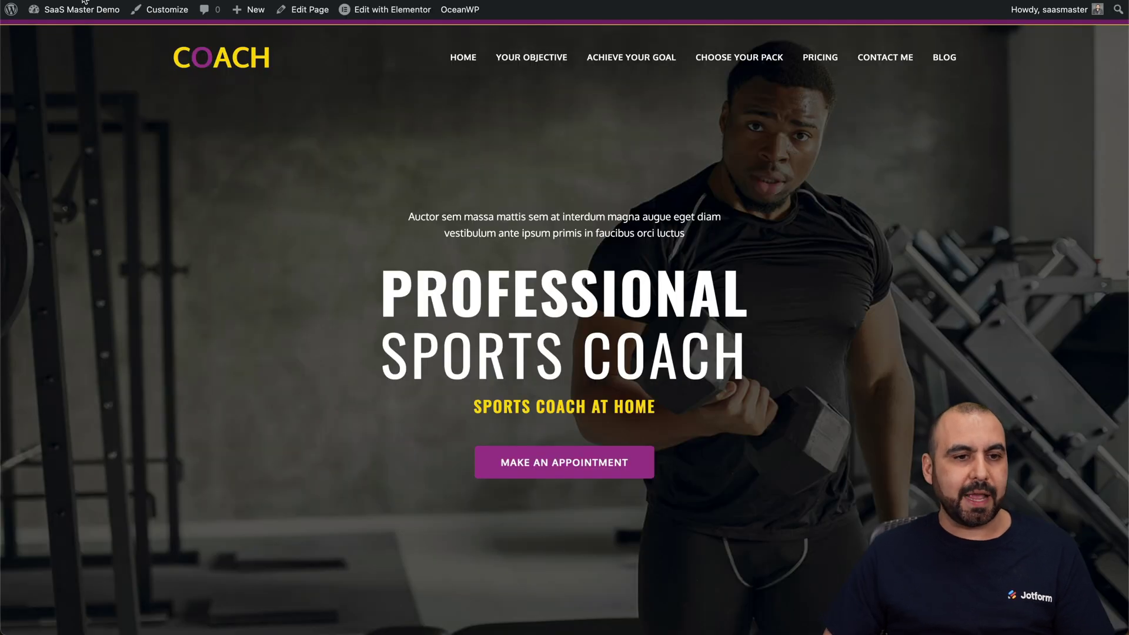
Reload the site, open the Feedback tab's form, scroll through it, and close it.
{"action": "key", "text": "super+r"}
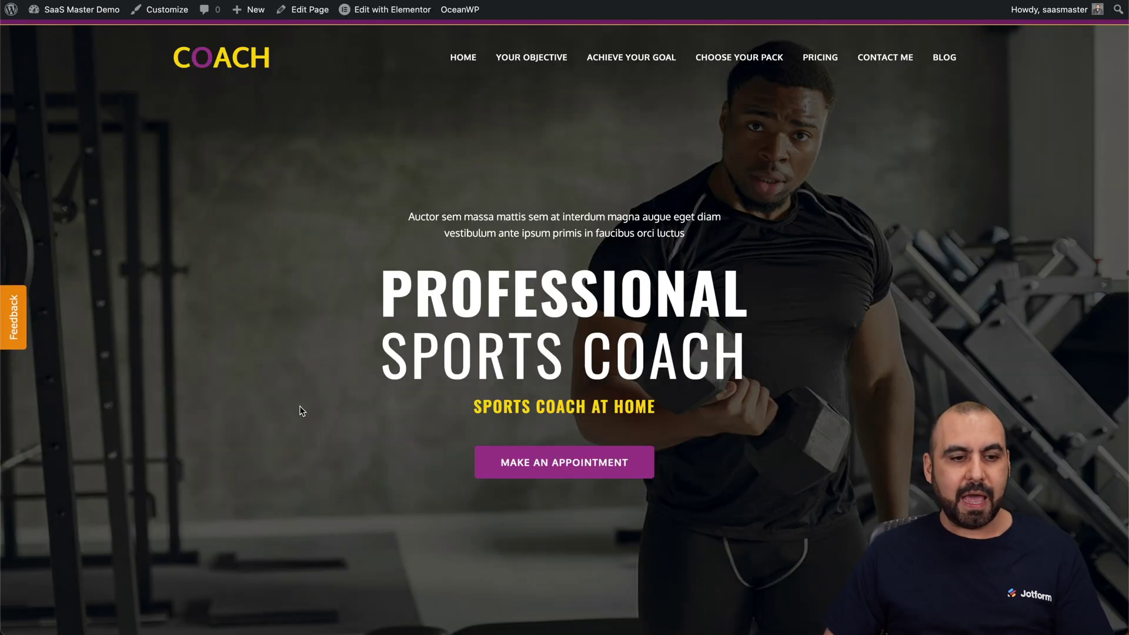
{"action": "left_click", "coordinate": [12, 327]}
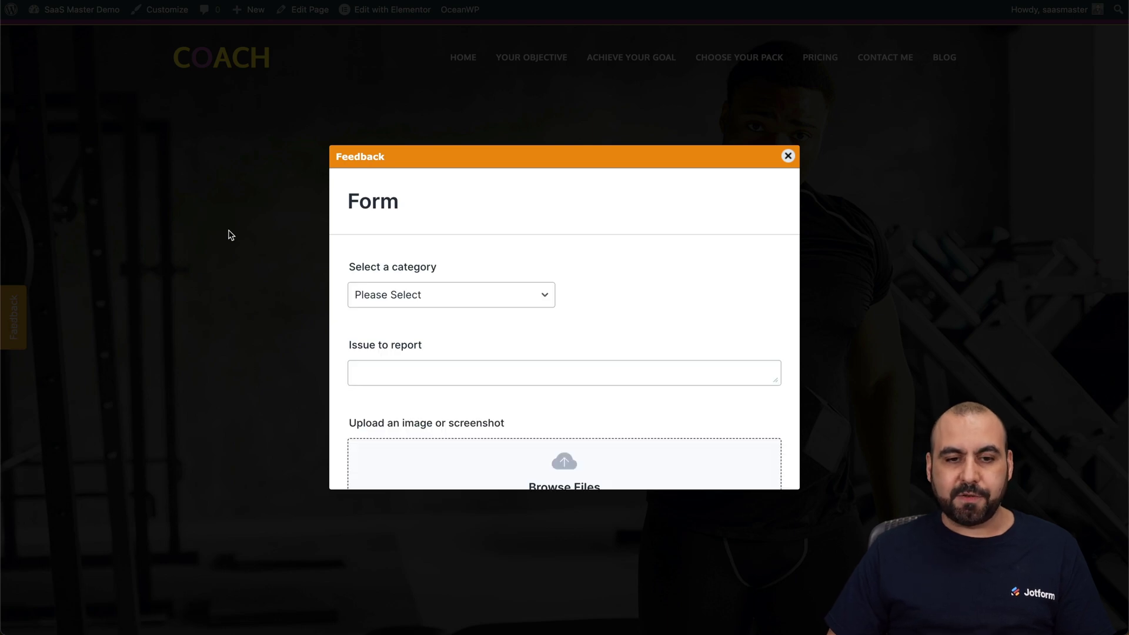
{"action": "scroll", "coordinate": [410, 259], "scroll_direction": "down", "scroll_amount": 5}
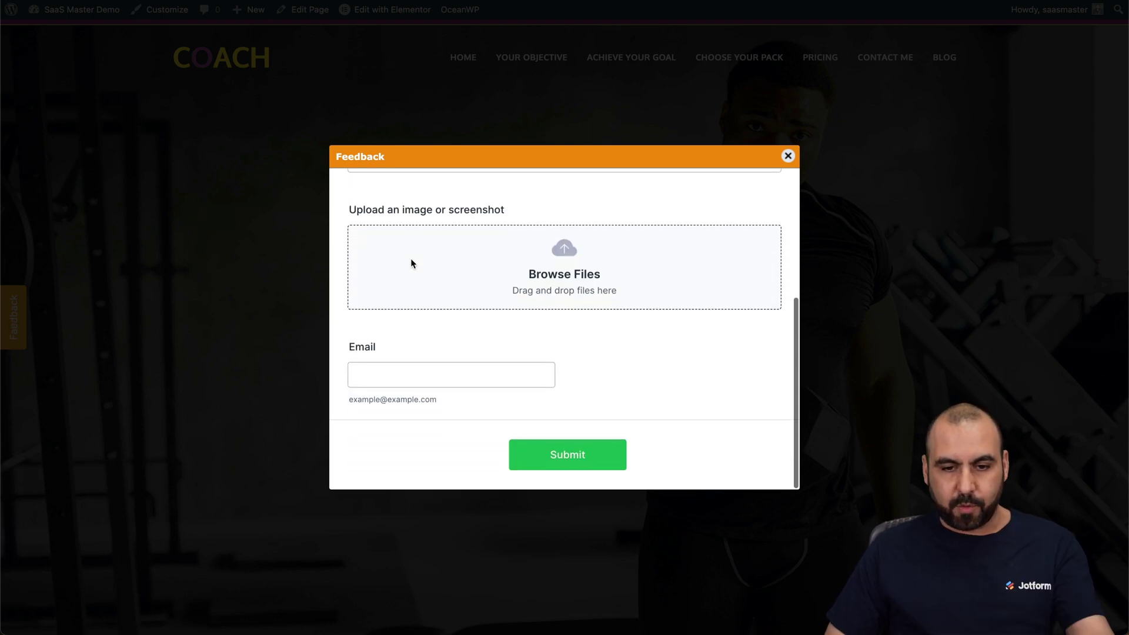
{"action": "scroll", "coordinate": [411, 259], "scroll_direction": "up", "scroll_amount": 5}
{"action": "left_click", "coordinate": [788, 155]}
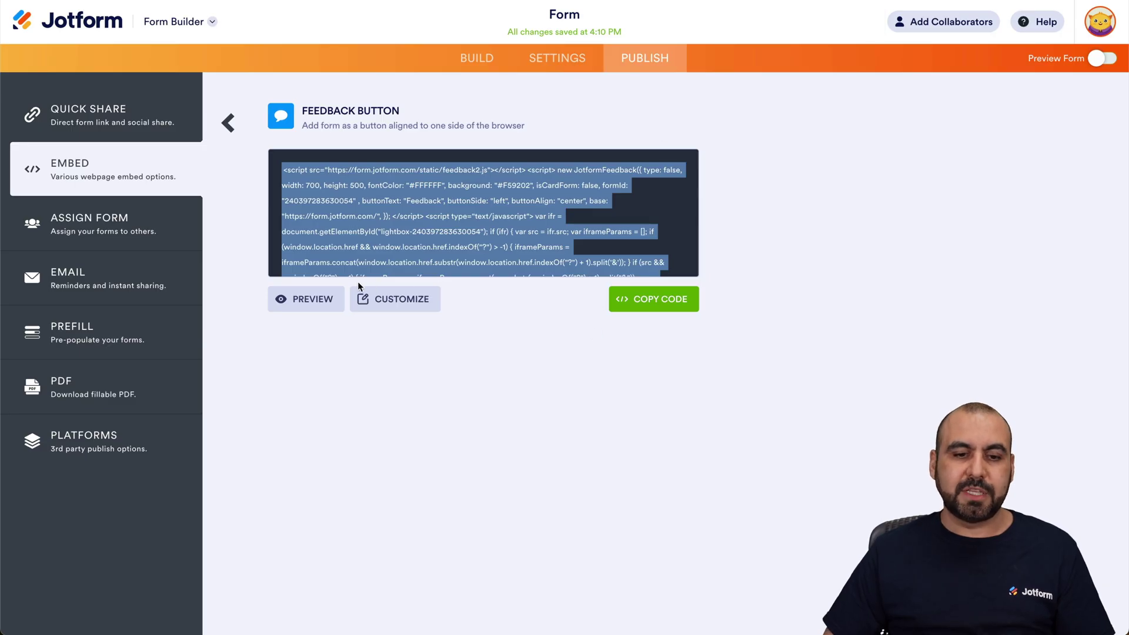
Retitle the feedback button 'Bug Report', keeping left side and center alignment.
{"action": "left_click", "coordinate": [387, 302]}
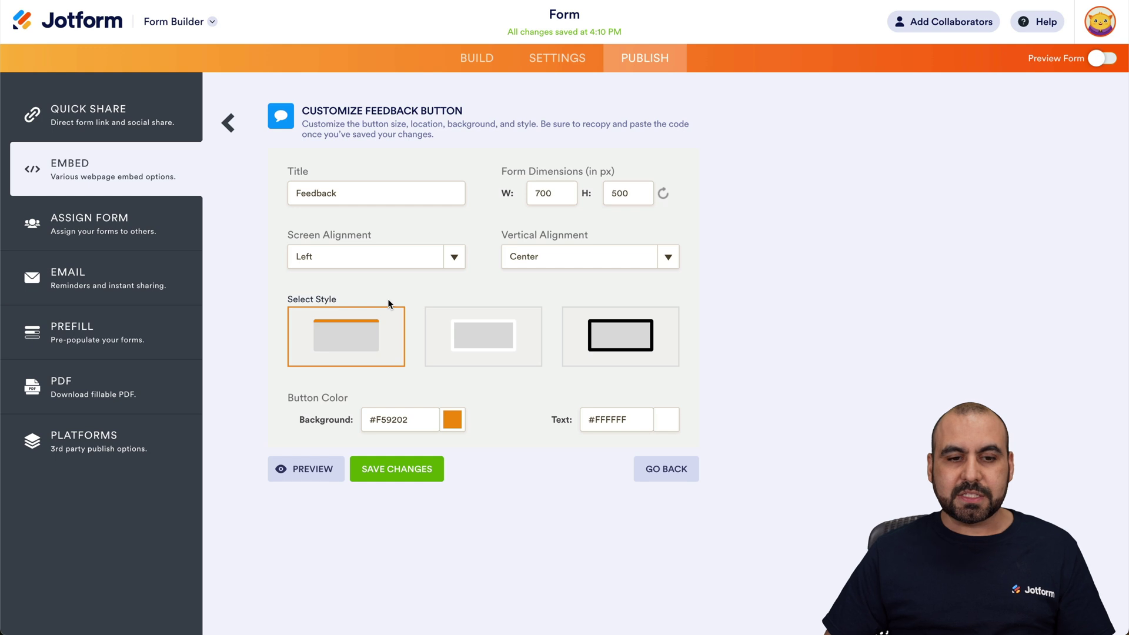
{"action": "left_click_drag", "start_coordinate": [353, 192], "coordinate": [290, 192]}
{"action": "type", "text": "Report"}
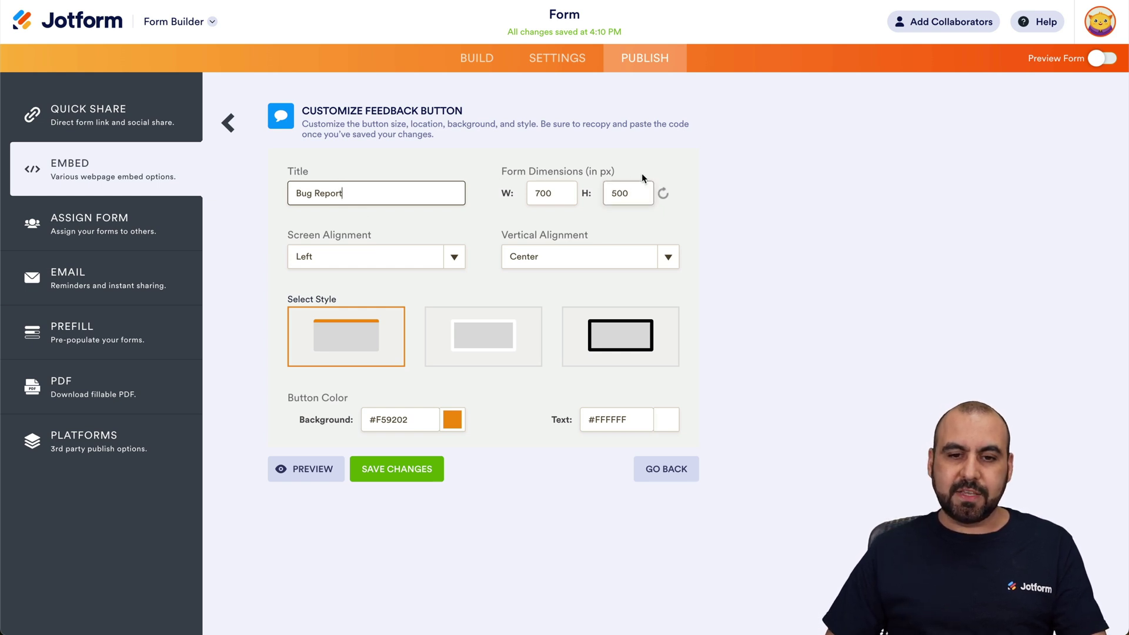
{"action": "left_click", "coordinate": [375, 258]}
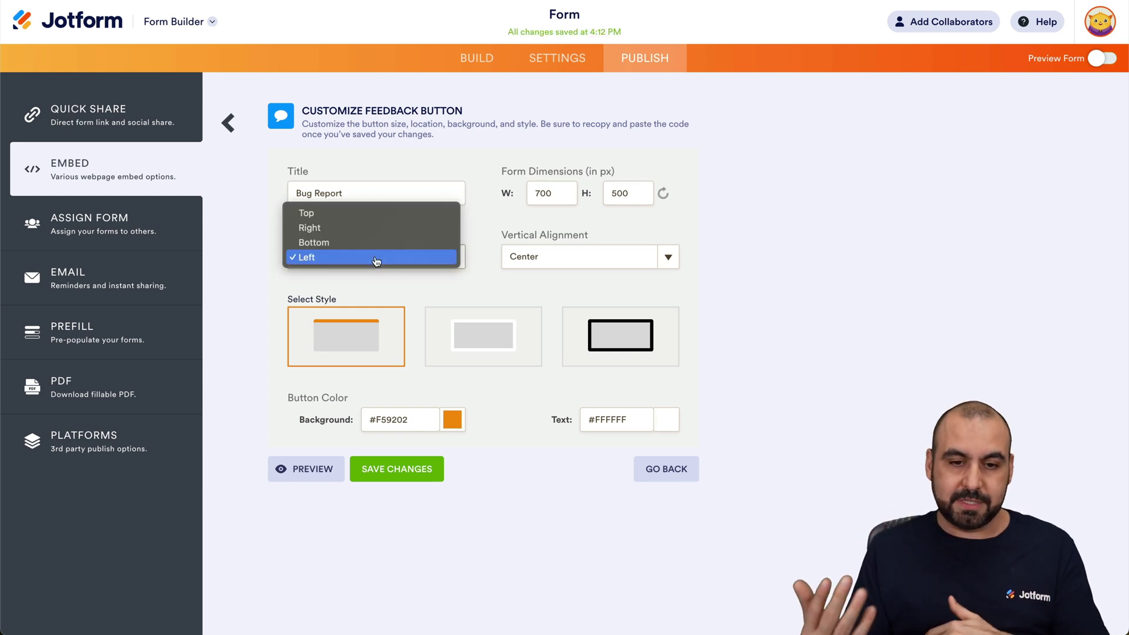
{"action": "left_click", "coordinate": [378, 261]}
{"action": "left_click", "coordinate": [616, 253]}
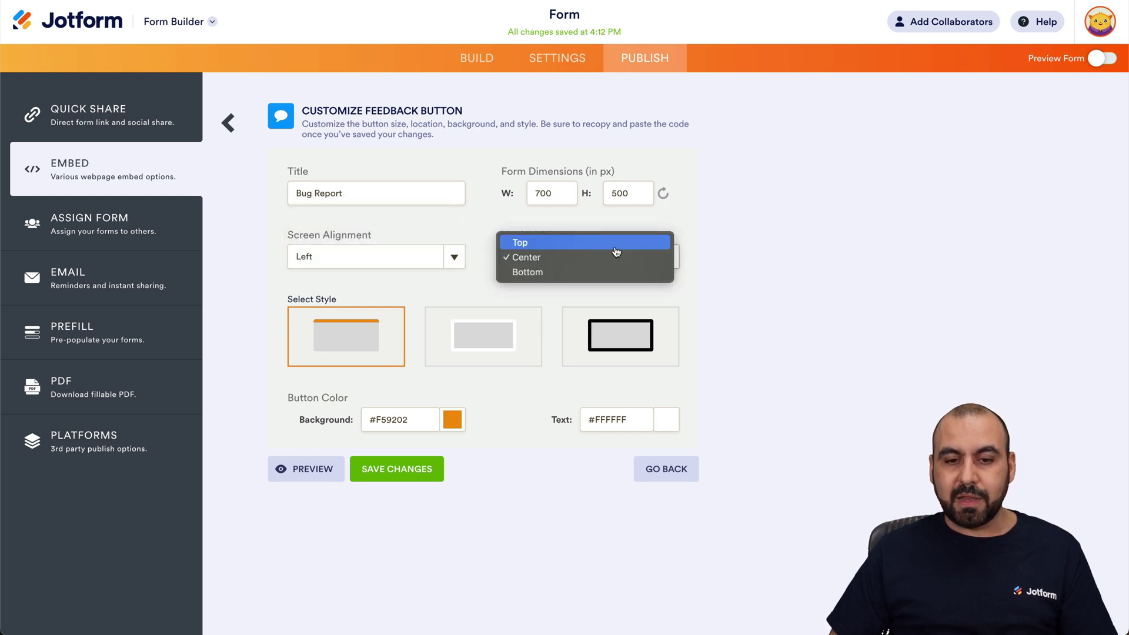
{"action": "left_click", "coordinate": [412, 294]}
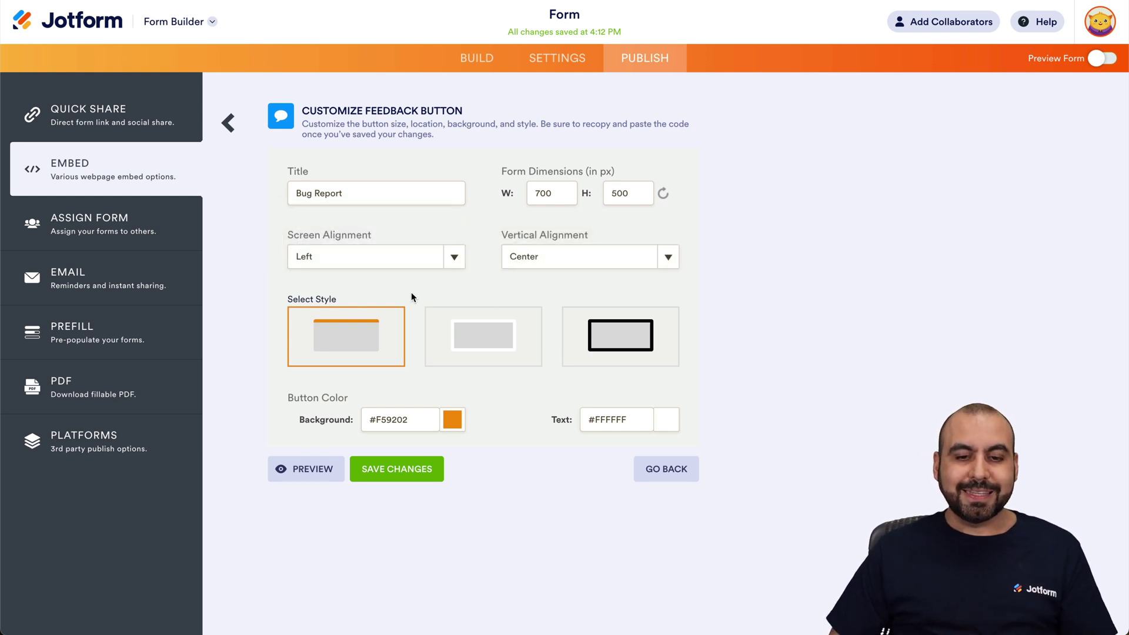
Set the button background to purple #b302f5, save, and copy the updated embed code.
{"action": "left_click", "coordinate": [453, 421]}
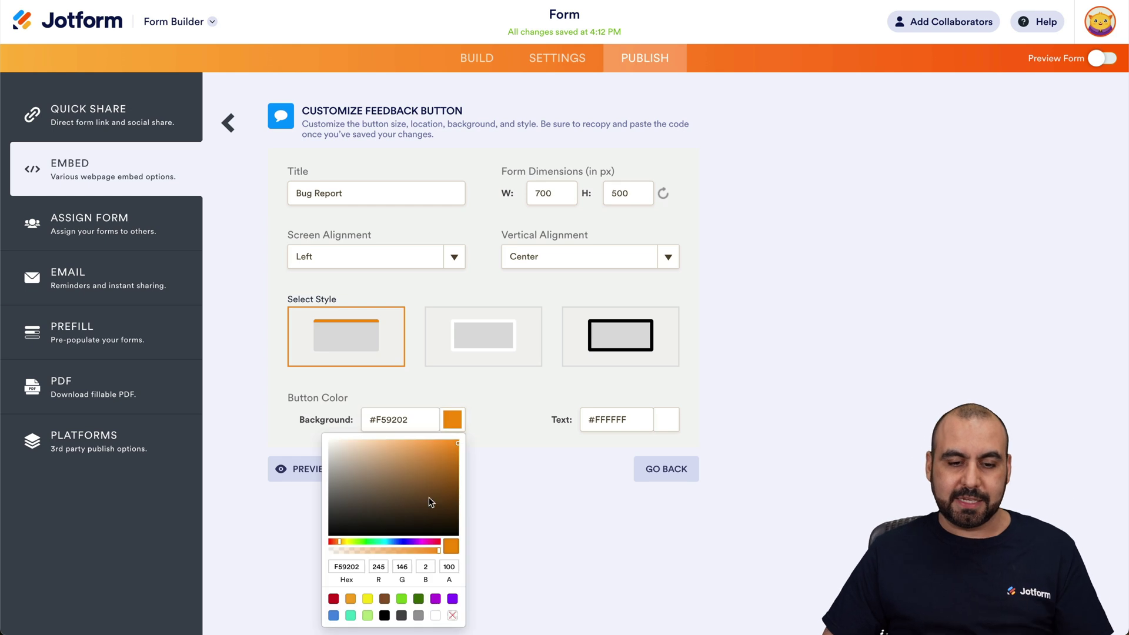
{"action": "left_click", "coordinate": [422, 542]}
{"action": "left_click_drag", "start_coordinate": [422, 542], "coordinate": [411, 542]}
{"action": "left_click", "coordinate": [540, 517]}
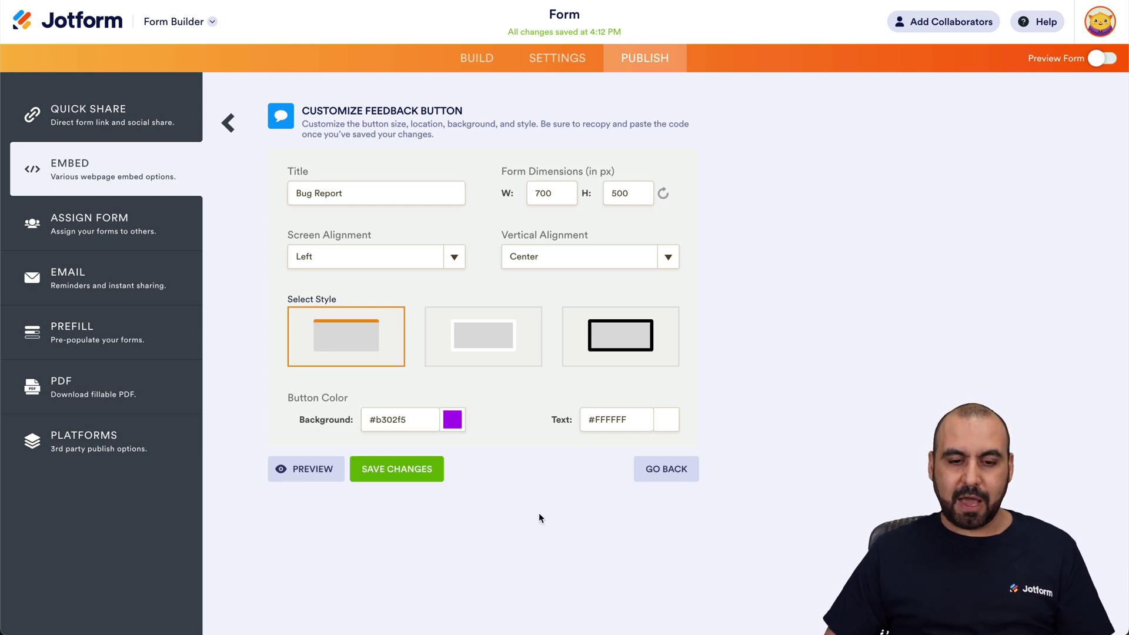
{"action": "left_click", "coordinate": [386, 464]}
{"action": "left_click", "coordinate": [446, 220]}
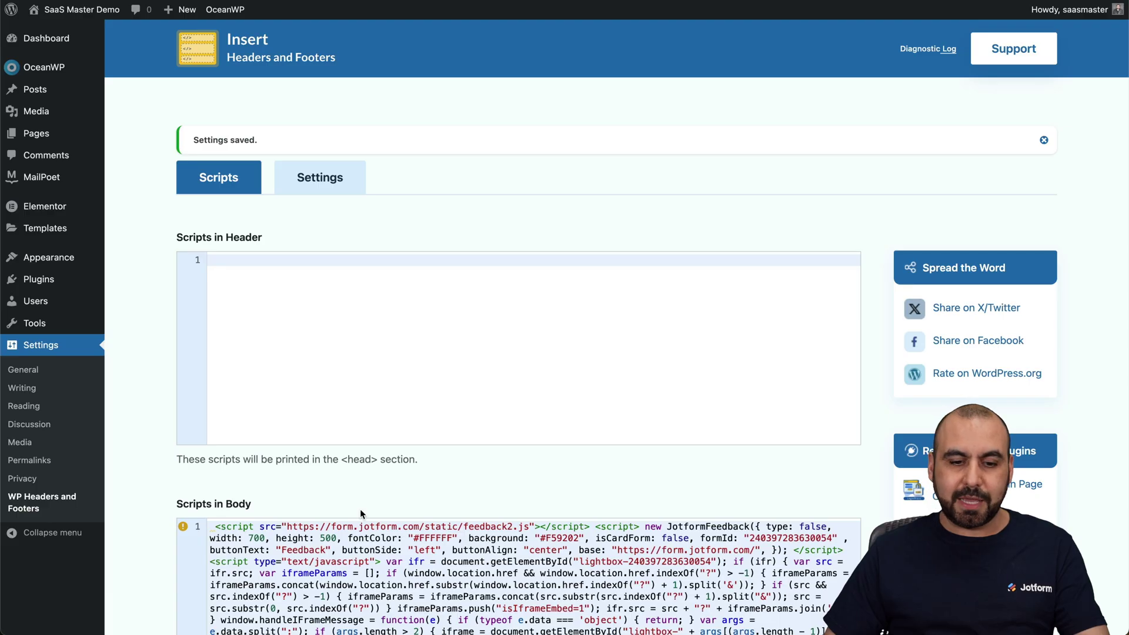
Replace the Scripts in Body code with the updated Bug Report embed code and save.
{"action": "scroll", "coordinate": [361, 514], "scroll_direction": "down", "scroll_amount": 10}
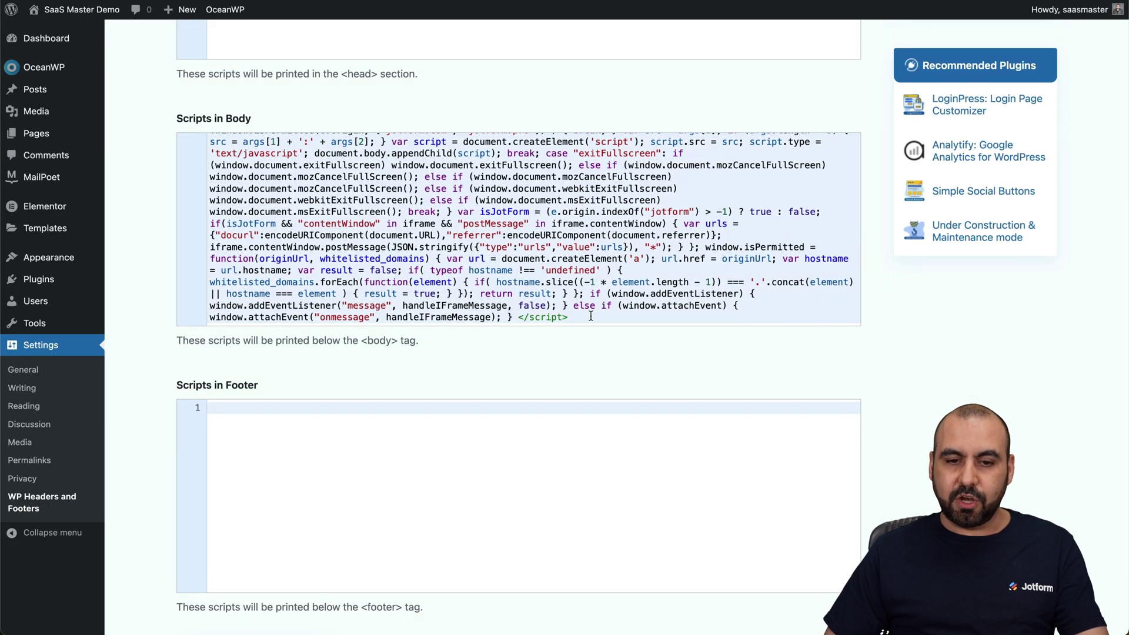
{"action": "key", "text": "ctrl+a"}
{"action": "key", "text": "BackSpace"}
{"action": "key", "text": "ctrl+v"}
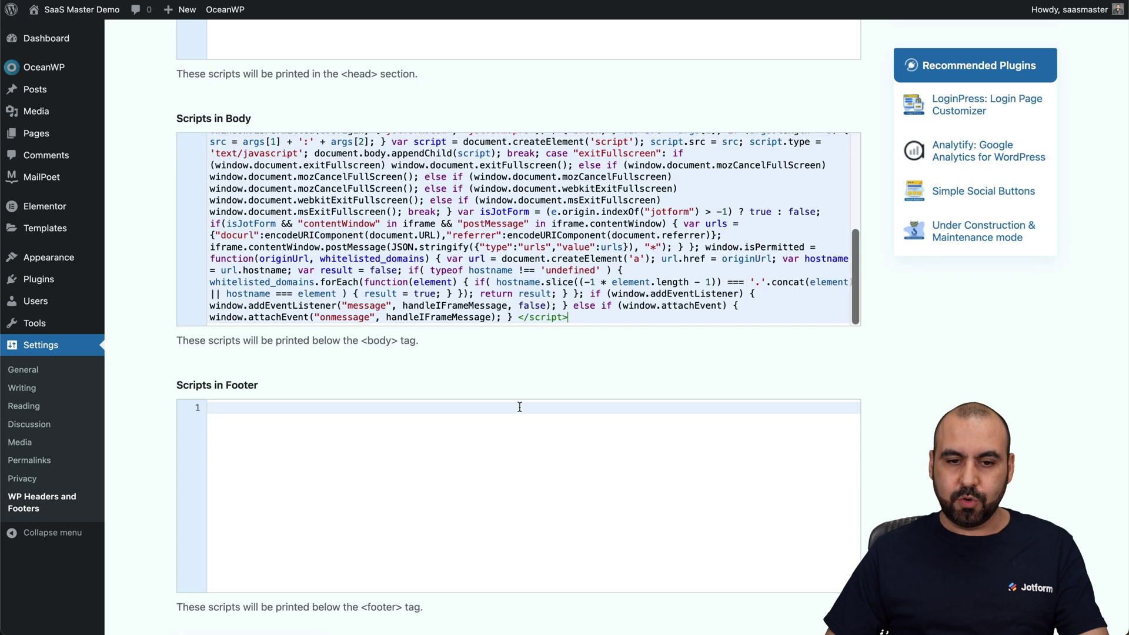
{"action": "scroll", "coordinate": [594, 360], "scroll_direction": "down", "scroll_amount": 3}
{"action": "left_click", "coordinate": [266, 558]}
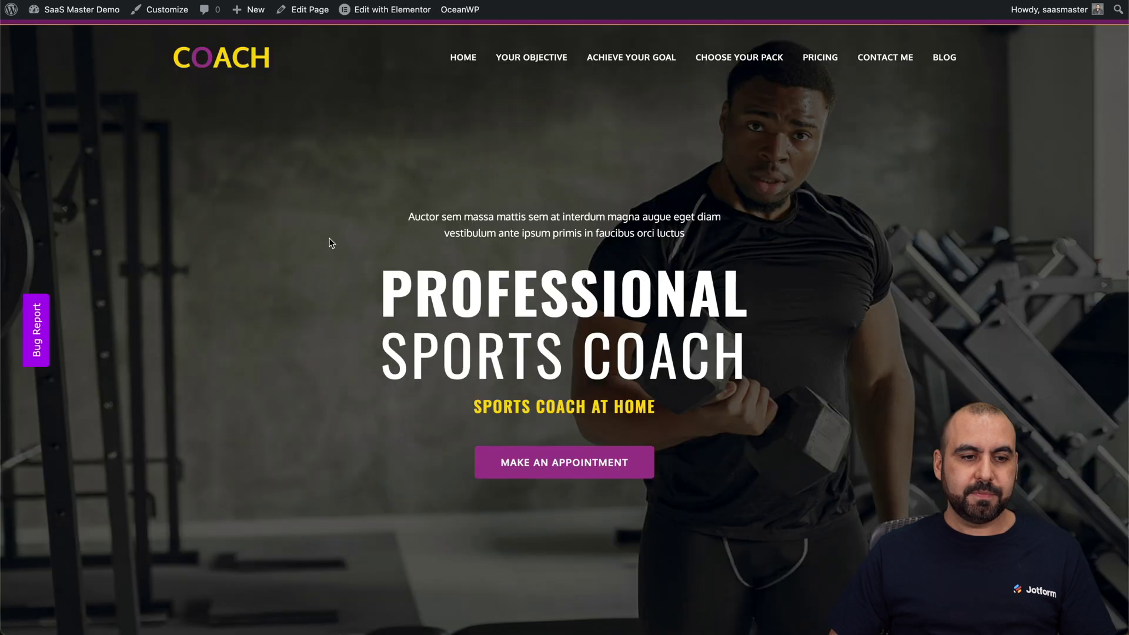
Open the purple Bug Report tab on the site, check the form, and close it.
{"action": "left_click", "coordinate": [25, 322]}
{"action": "left_click", "coordinate": [585, 363]}
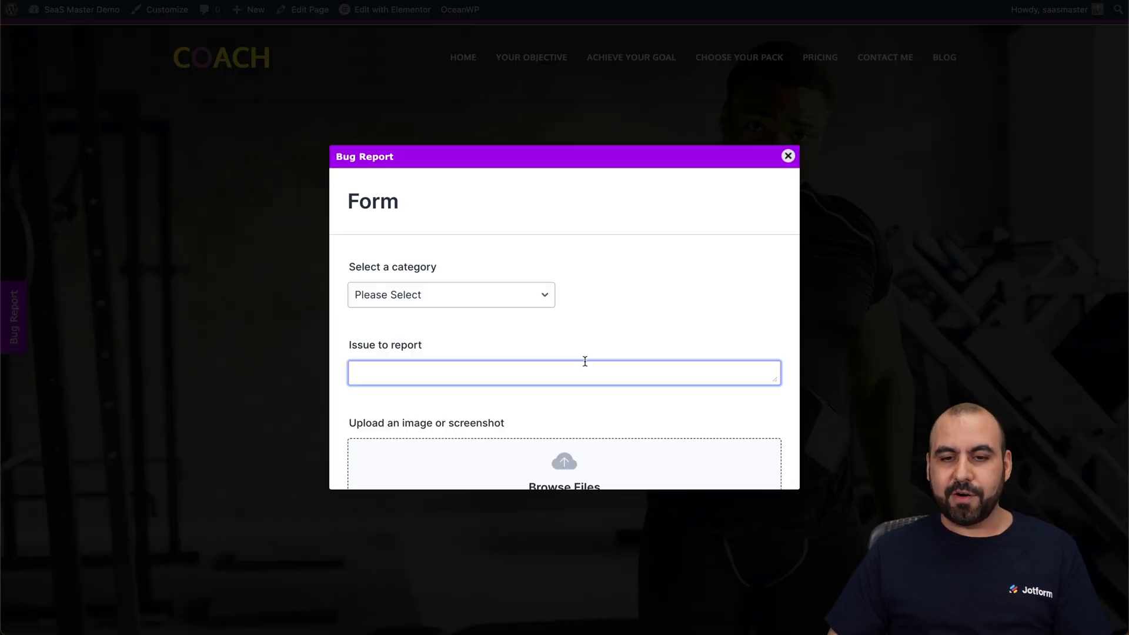
{"action": "scroll", "coordinate": [574, 306], "scroll_direction": "down", "scroll_amount": 5}
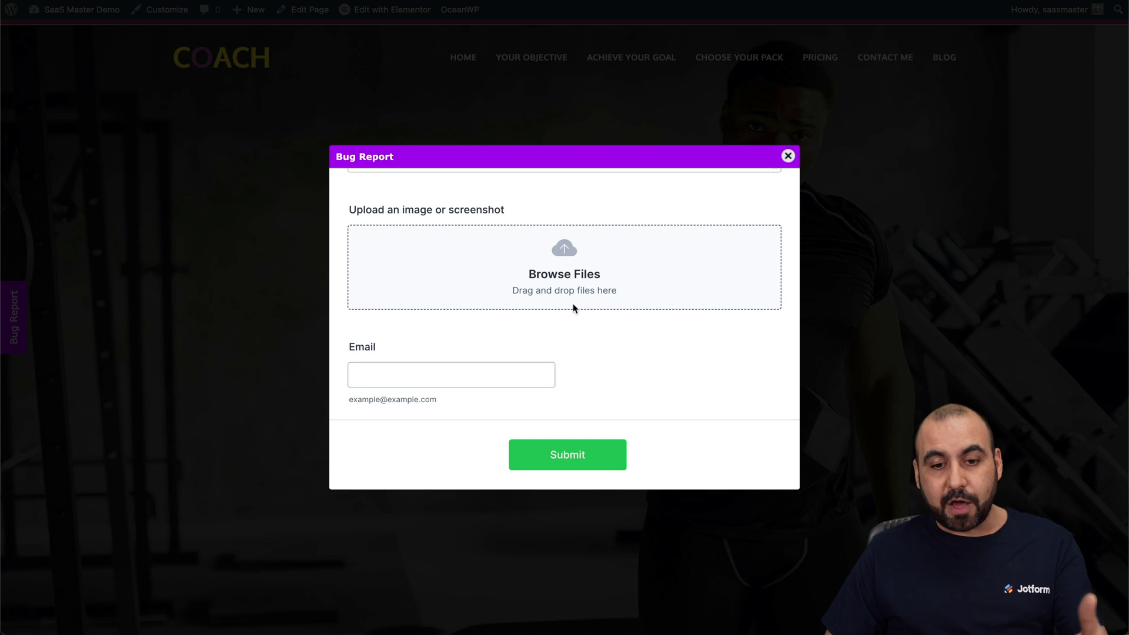
{"action": "scroll", "coordinate": [572, 308], "scroll_direction": "up", "scroll_amount": 5}
{"action": "left_click", "coordinate": [788, 155]}
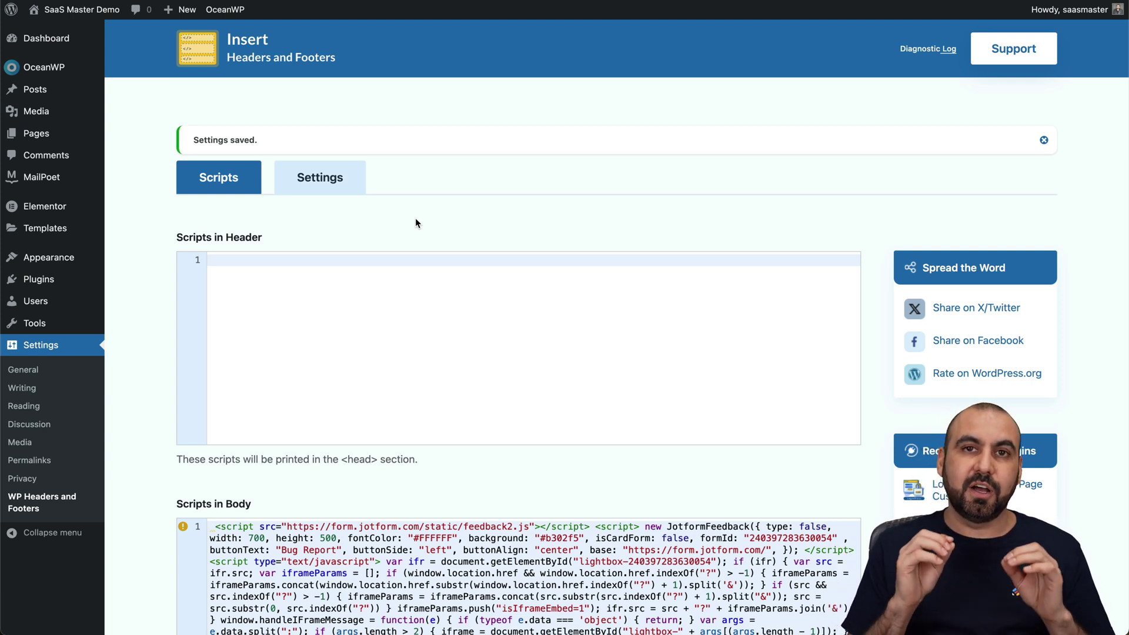
Delete the entire body script to remove the plugin-added button, and save.
{"action": "scroll", "coordinate": [415, 219], "scroll_direction": "down", "scroll_amount": 5}
{"action": "scroll", "coordinate": [422, 385], "scroll_direction": "down", "scroll_amount": 5}
{"action": "key", "text": "ctrl+a"}
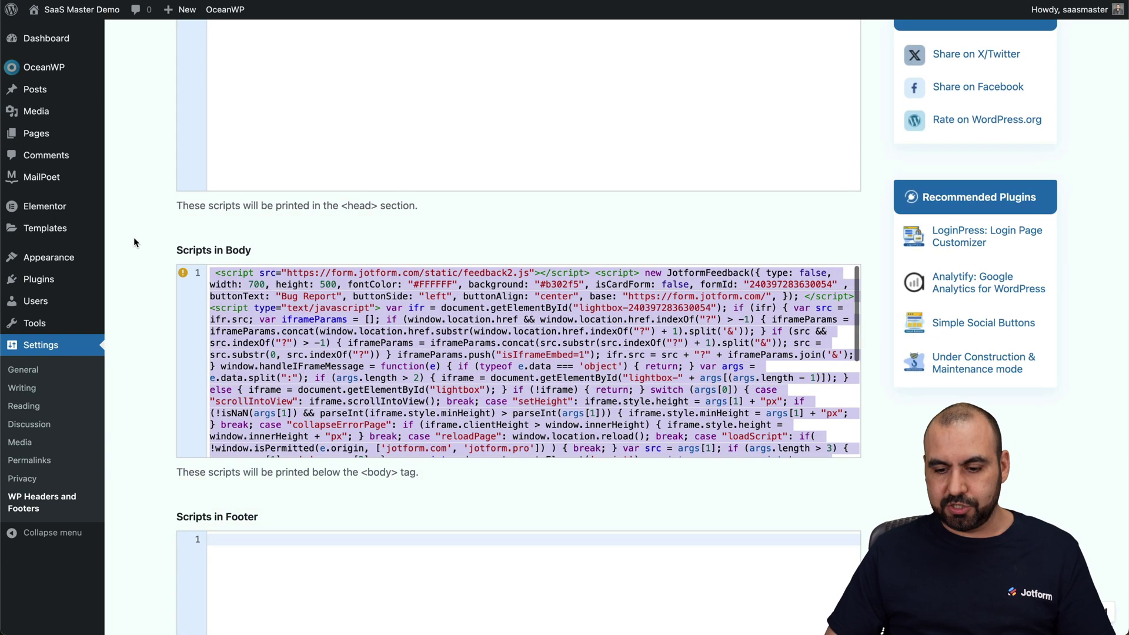
{"action": "key", "text": "BackSpace"}
{"action": "scroll", "coordinate": [159, 358], "scroll_direction": "down", "scroll_amount": 5}
{"action": "left_click", "coordinate": [223, 530]}
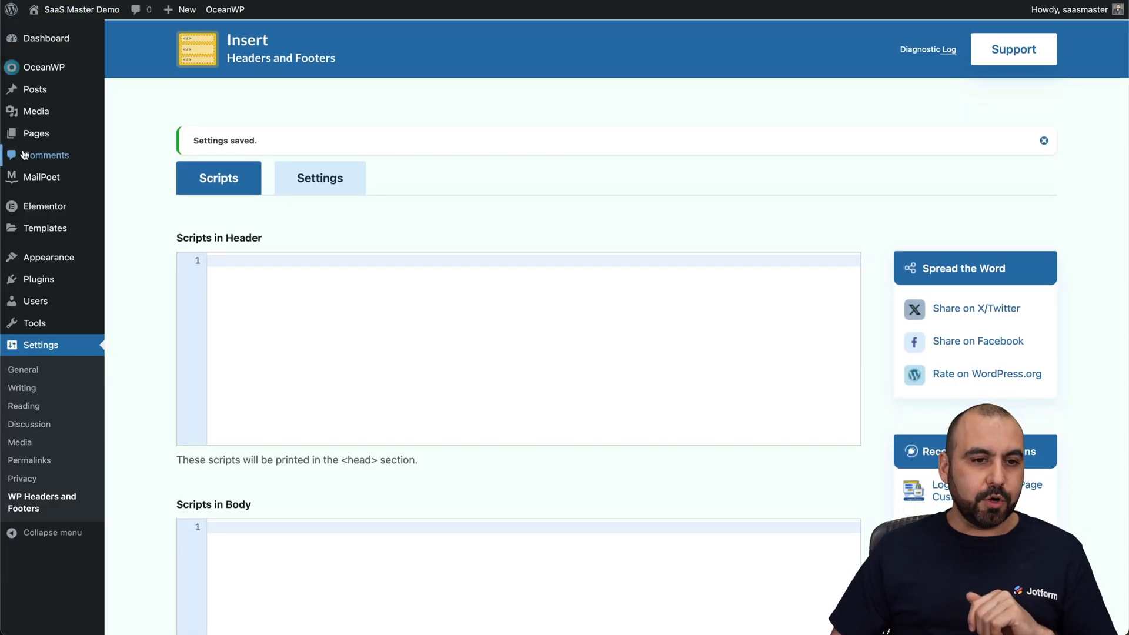
View the Coming Soon One page from All Pages, then open it in Elementor.
{"action": "left_click", "coordinate": [34, 136]}
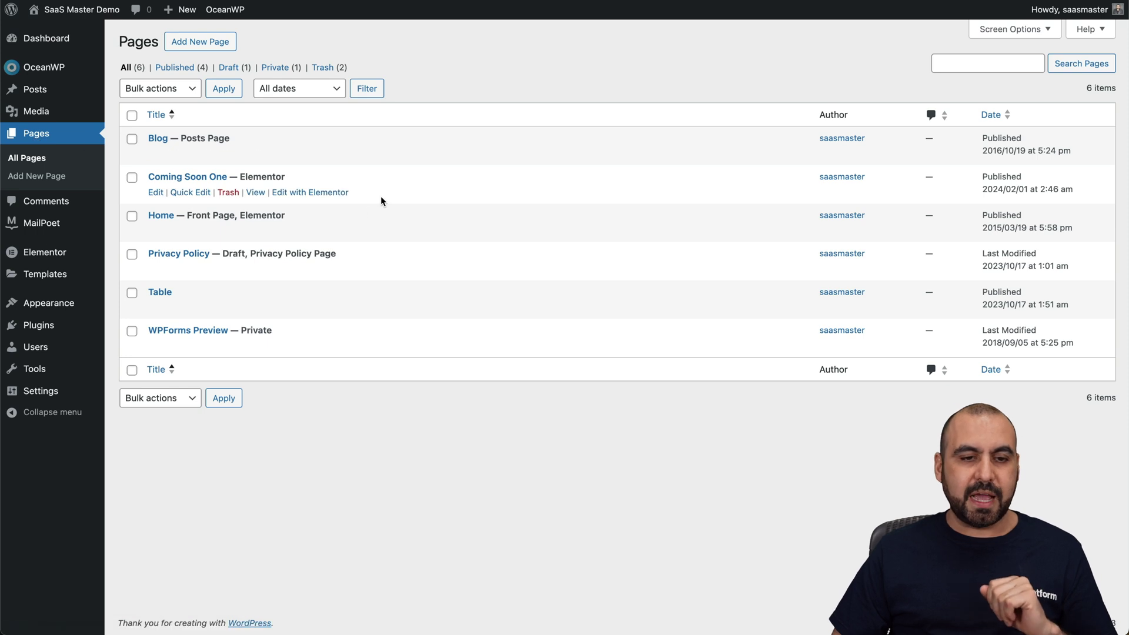
{"action": "left_click", "coordinate": [255, 192]}
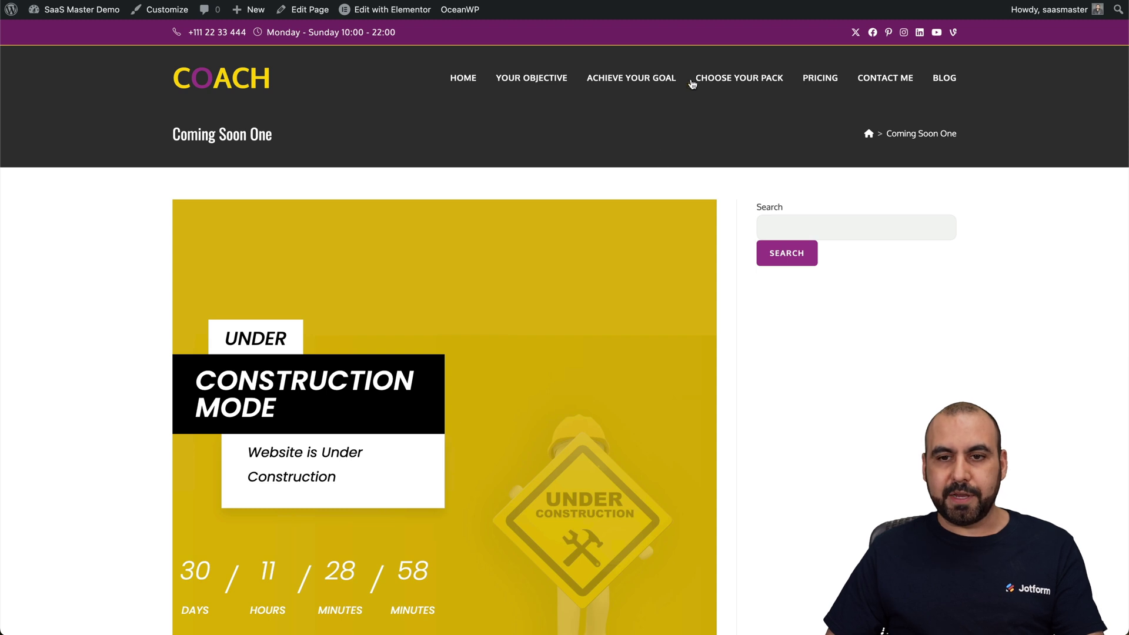
{"action": "key", "text": "alt+Left"}
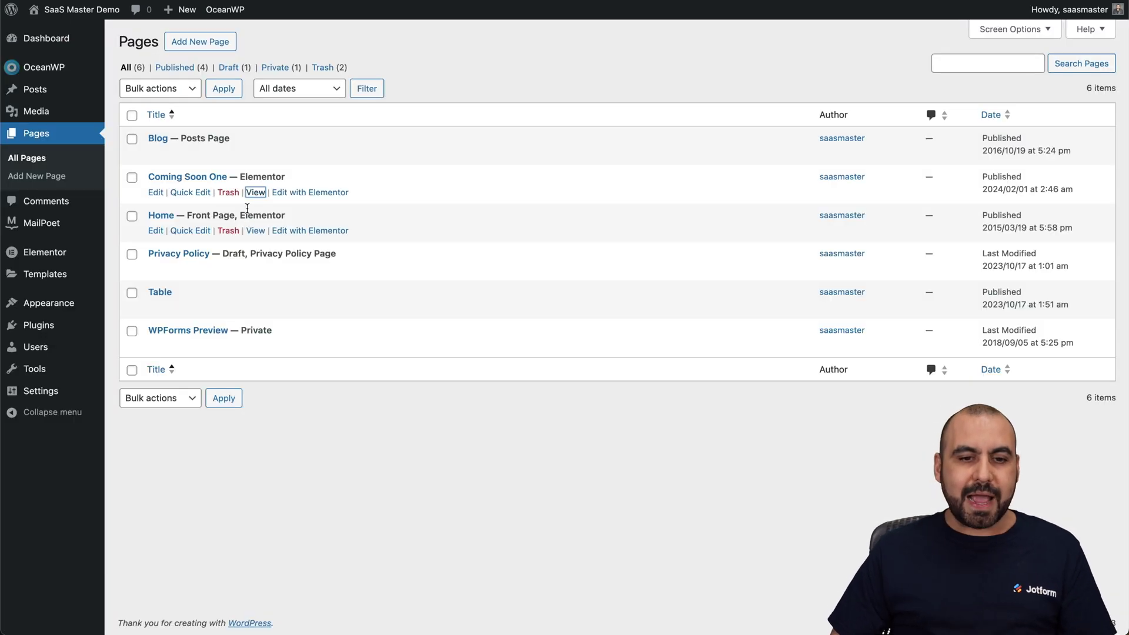
{"action": "left_click", "coordinate": [297, 196]}
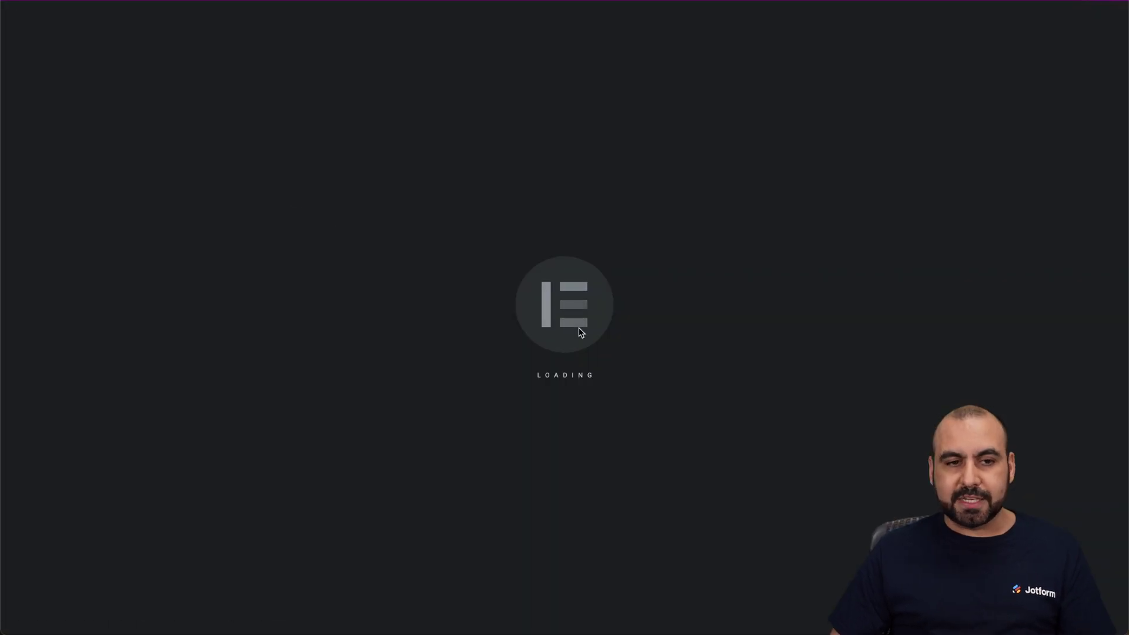
Place an HTML widget below Notify Me and paste the Jotform feedback embed code into it.
{"action": "scroll", "coordinate": [578, 336], "scroll_direction": "down", "scroll_amount": 5}
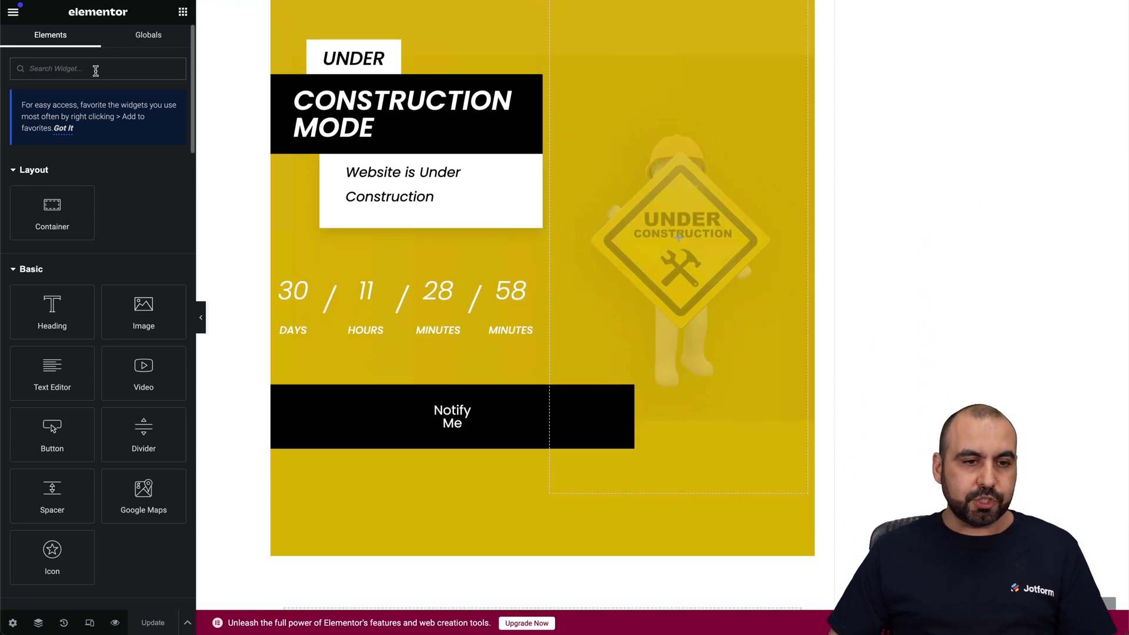
{"action": "type", "text": "html"}
{"action": "left_click_drag", "start_coordinate": [52, 176], "coordinate": [414, 461]}
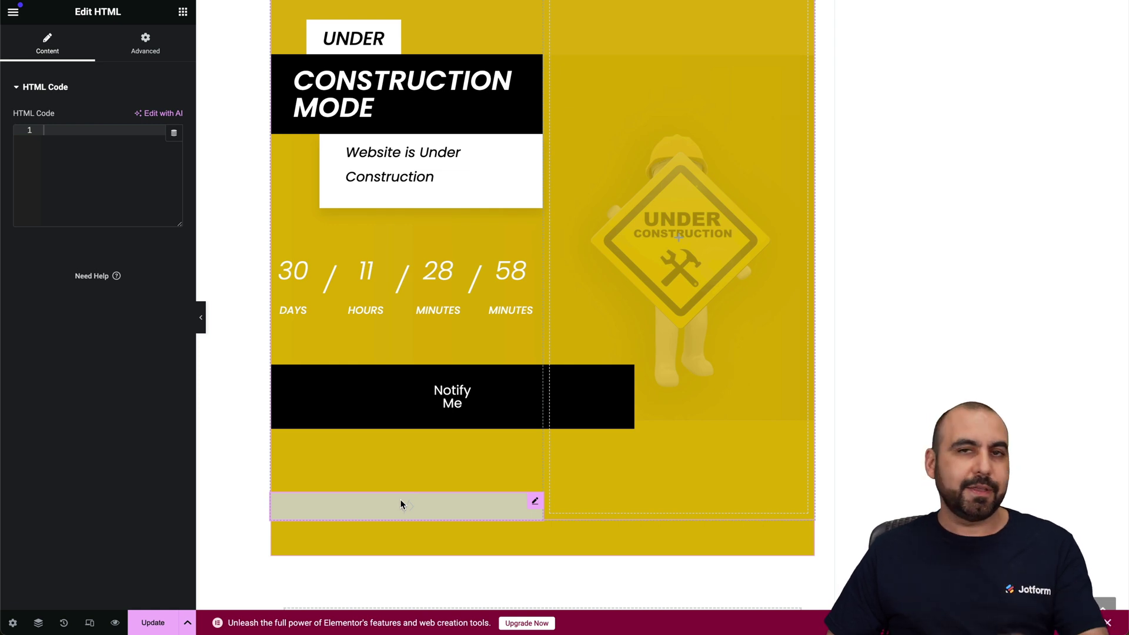
{"action": "left_click", "coordinate": [88, 160]}
{"action": "key", "text": "ctrl+v"}
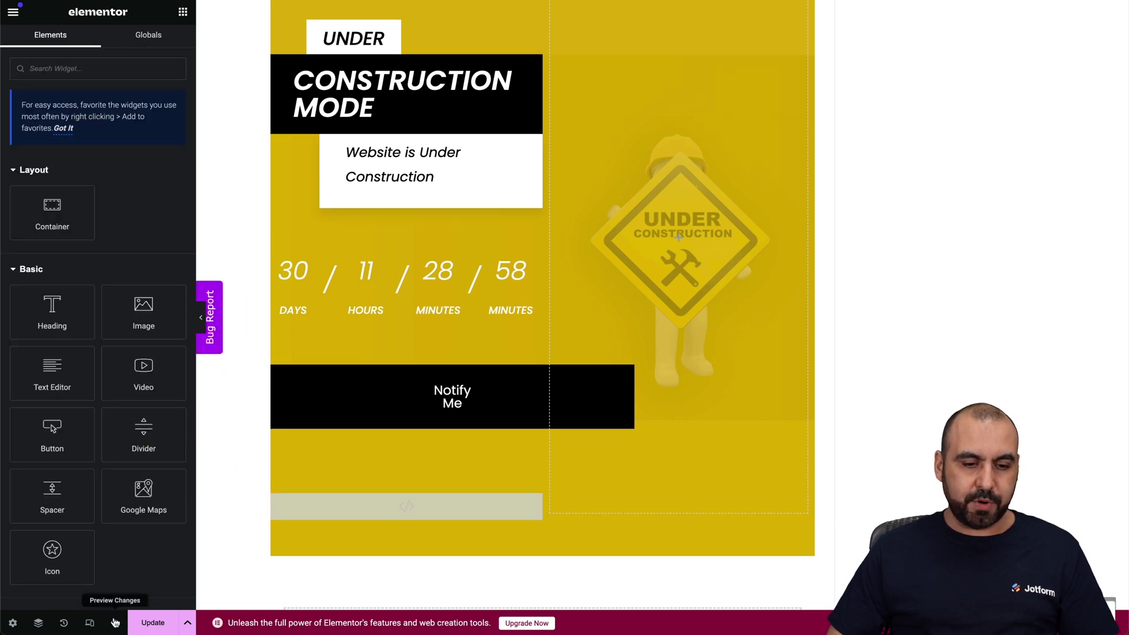
Preview the changes, visiting the home page and then Coming Soon One again.
{"action": "left_click", "coordinate": [115, 623]}
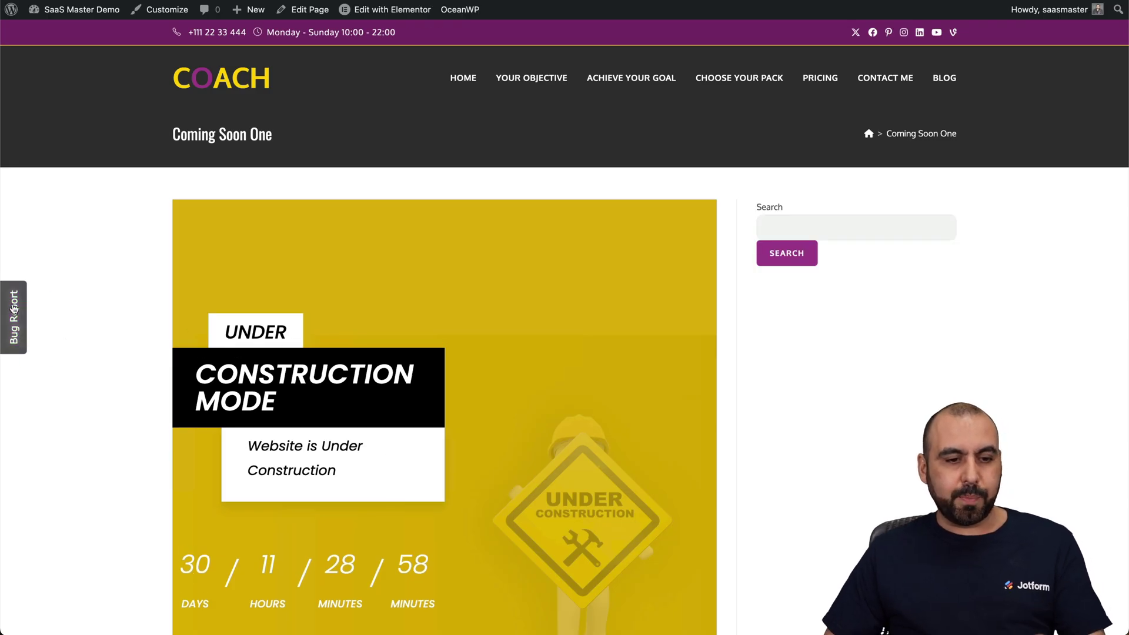
{"action": "left_click", "coordinate": [474, 79]}
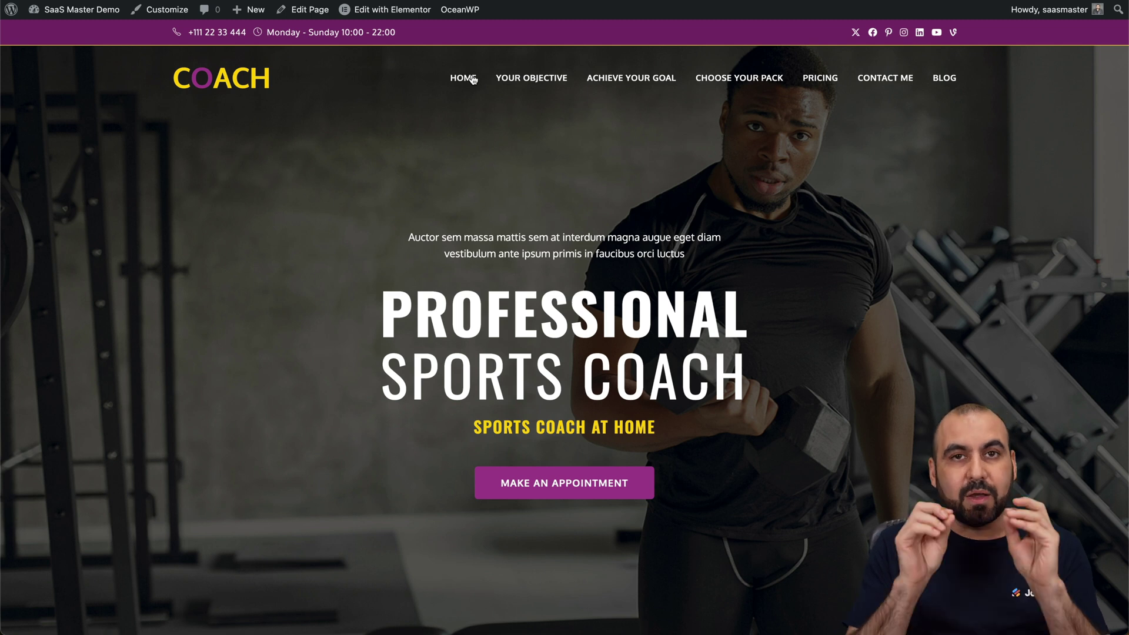
{"action": "left_click", "coordinate": [515, 81]}
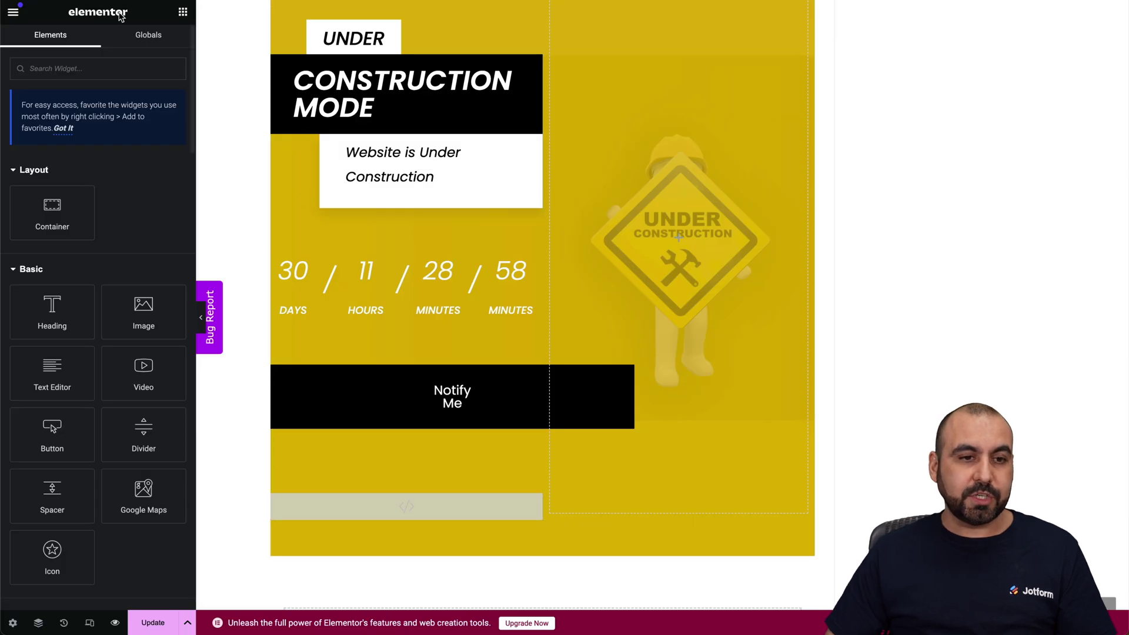
Exit Elementor through its main menu, confirm Leave, and go to Appearance > Theme File Editor.
{"action": "left_click", "coordinate": [13, 11]}
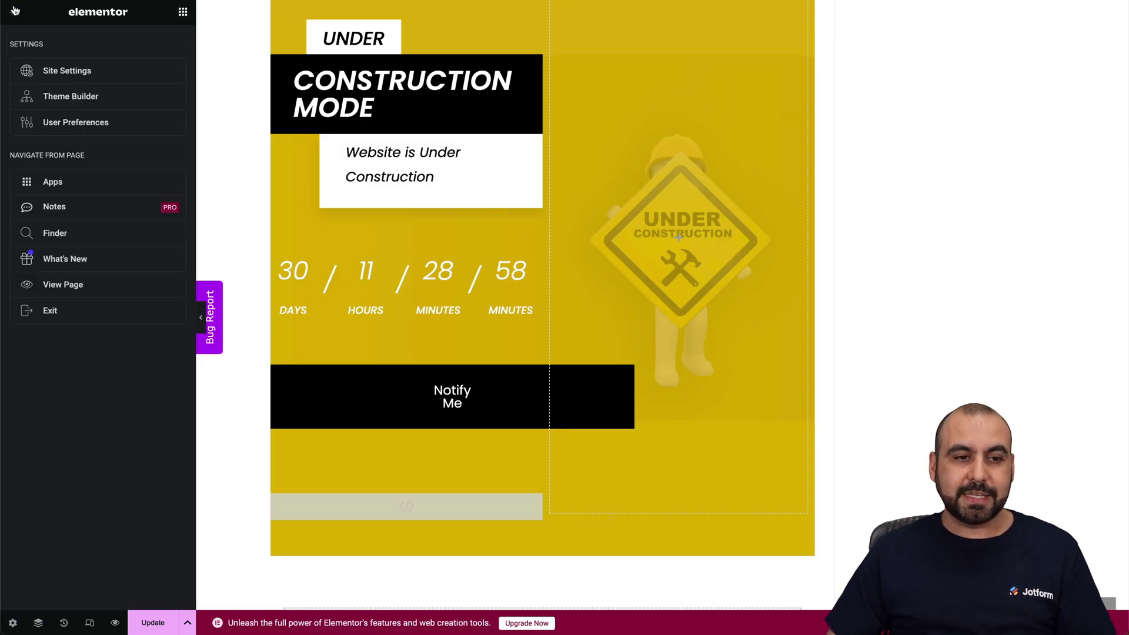
{"action": "left_click", "coordinate": [50, 311]}
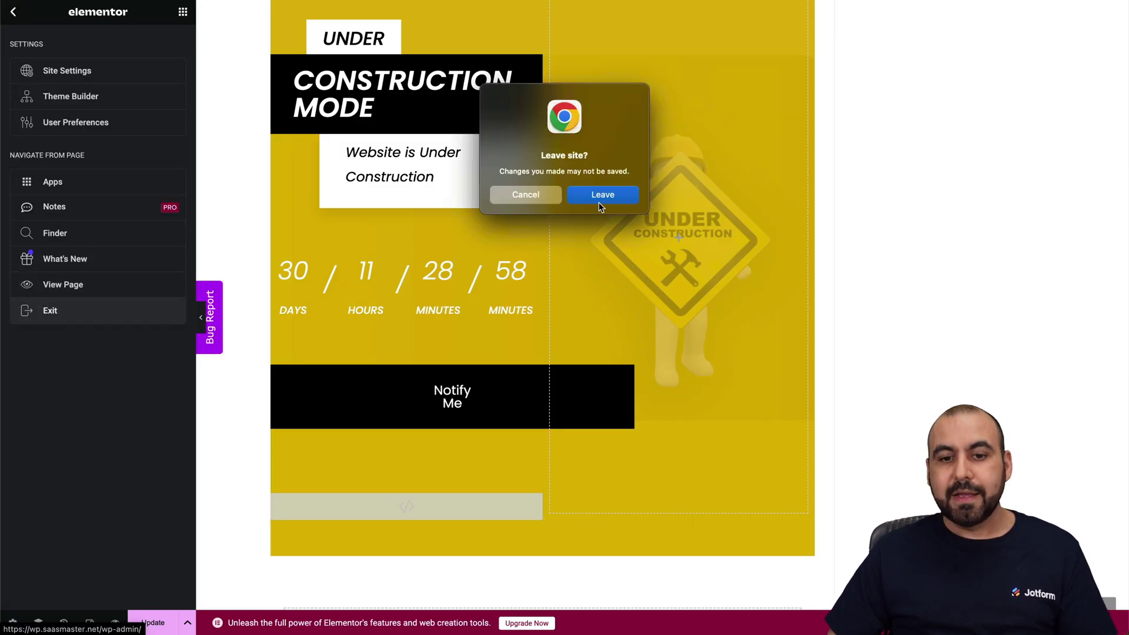
{"action": "left_click", "coordinate": [616, 194]}
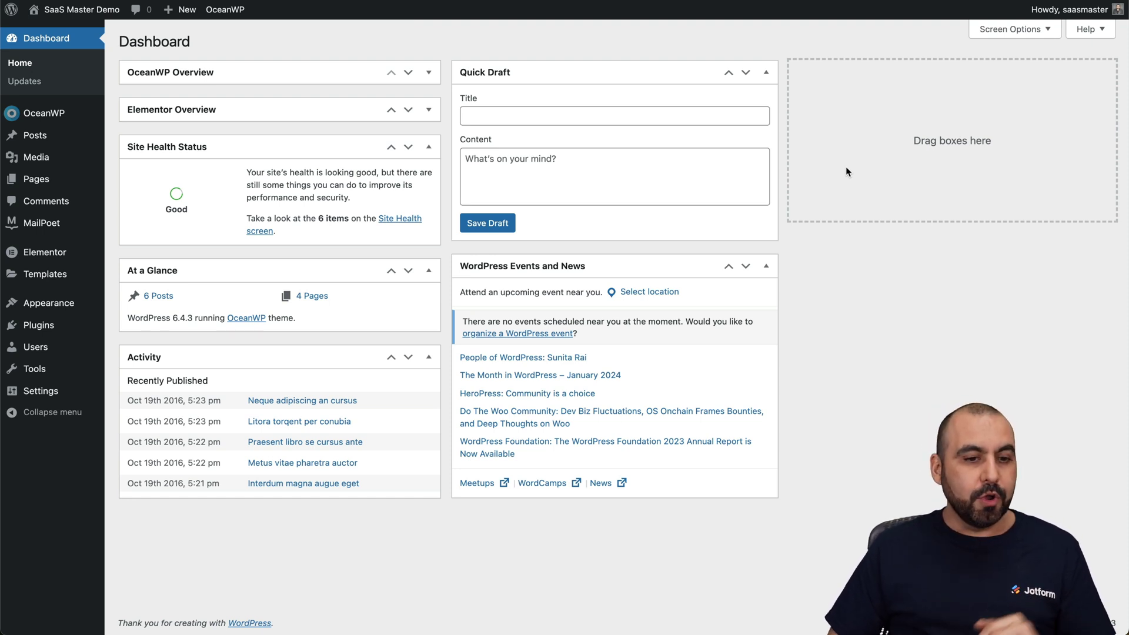
{"action": "mouse_move", "coordinate": [64, 303]}
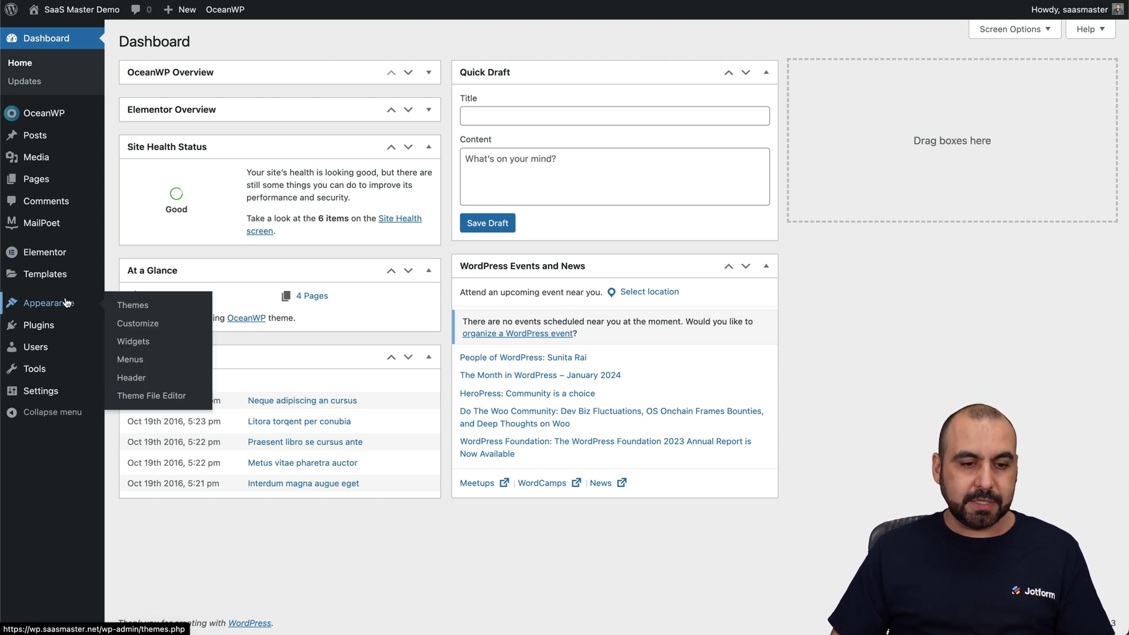
{"action": "left_click", "coordinate": [130, 397]}
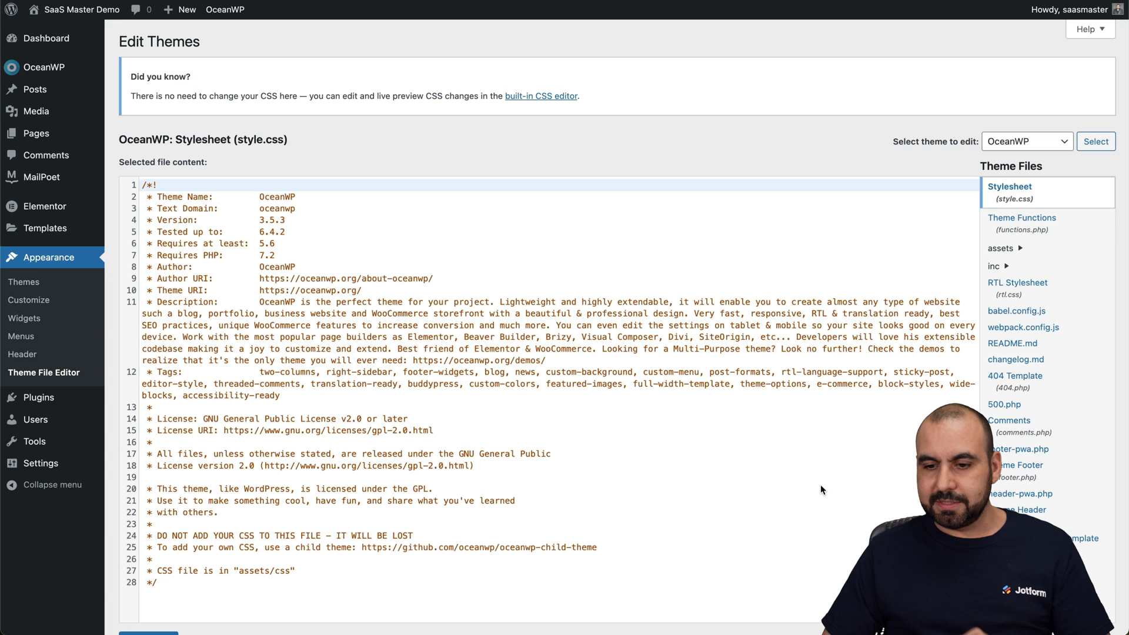
Paste the Jotform script on a new line after line 41 of header.php, update the file, and open the live site.
{"action": "scroll", "coordinate": [1029, 453], "scroll_direction": "down", "scroll_amount": 3}
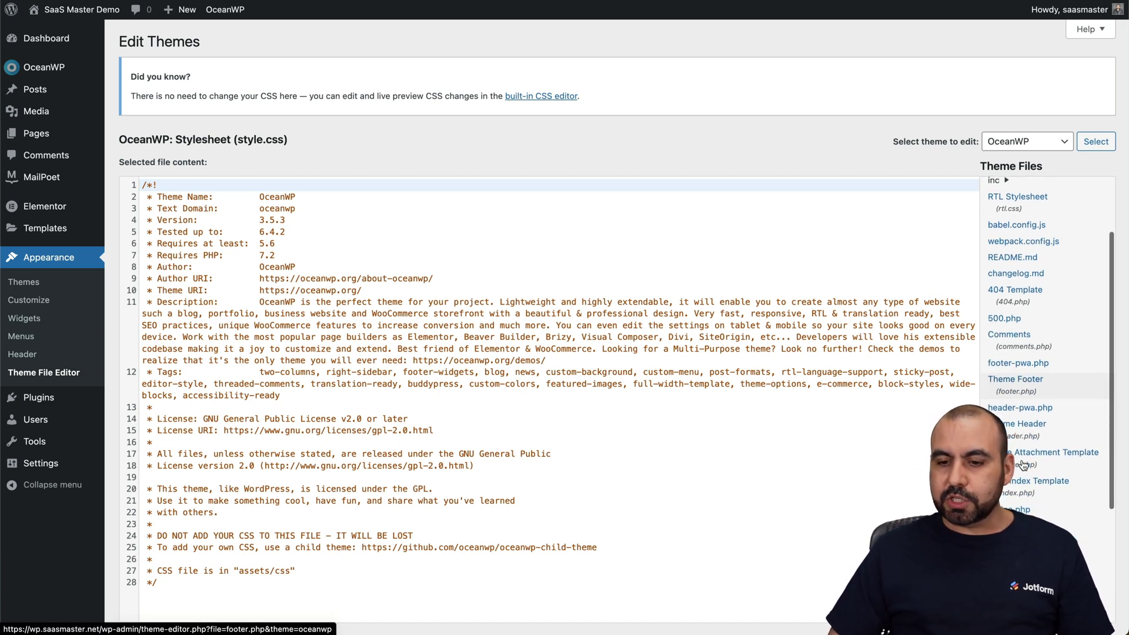
{"action": "left_click", "coordinate": [1045, 435]}
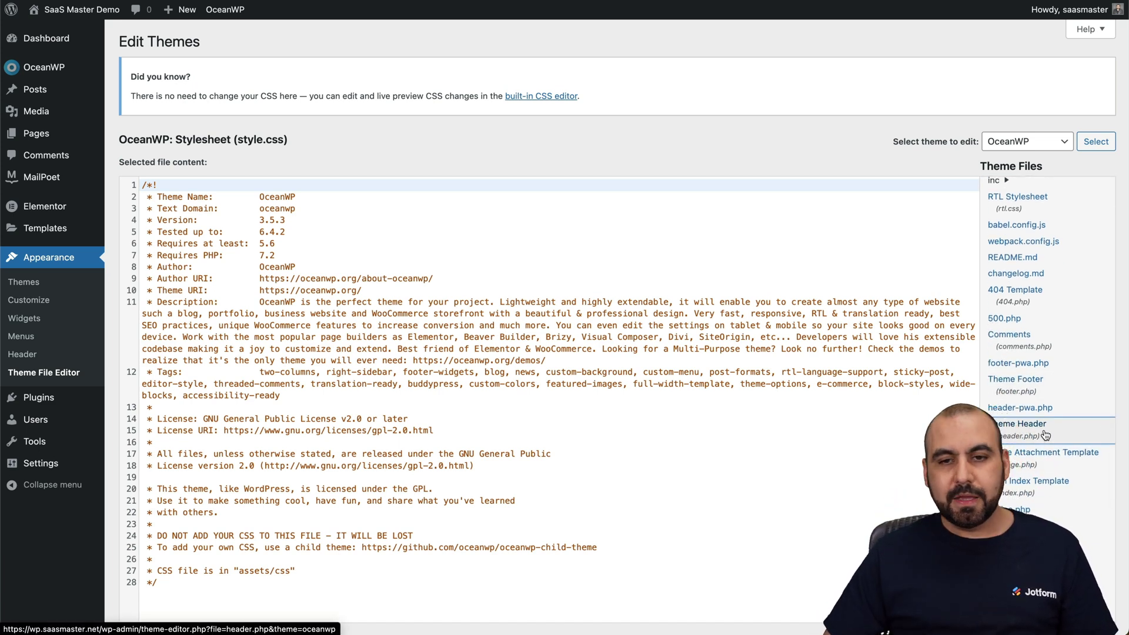
{"action": "scroll", "coordinate": [585, 412], "scroll_direction": "down", "scroll_amount": 2}
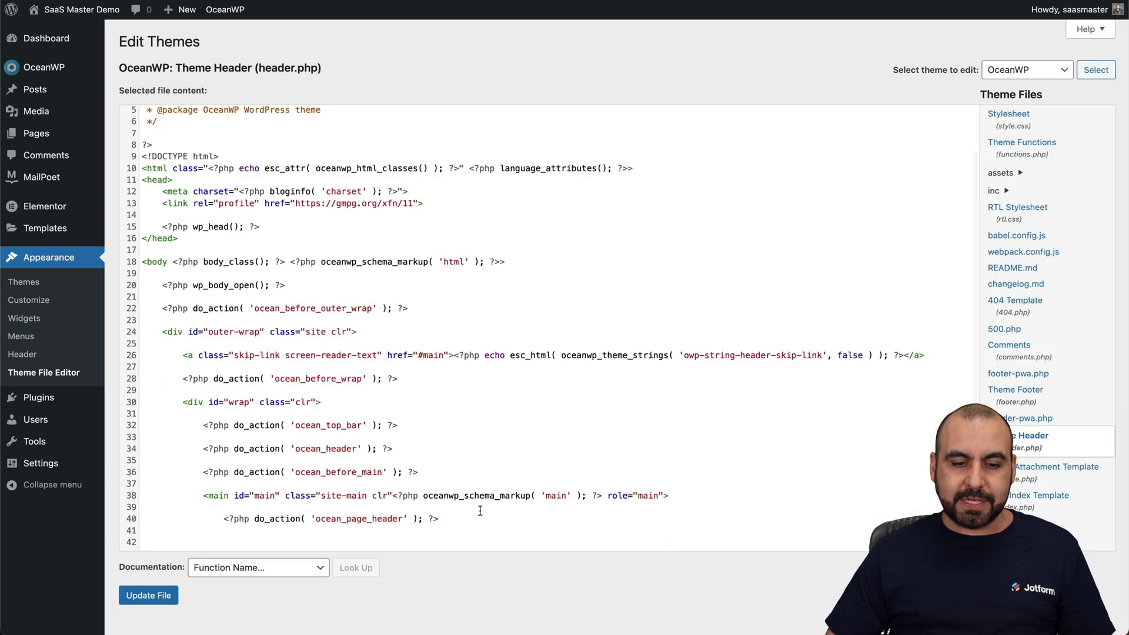
{"action": "left_click", "coordinate": [404, 532]}
{"action": "key", "text": "Return"}
{"action": "key", "text": "ctrl+v"}
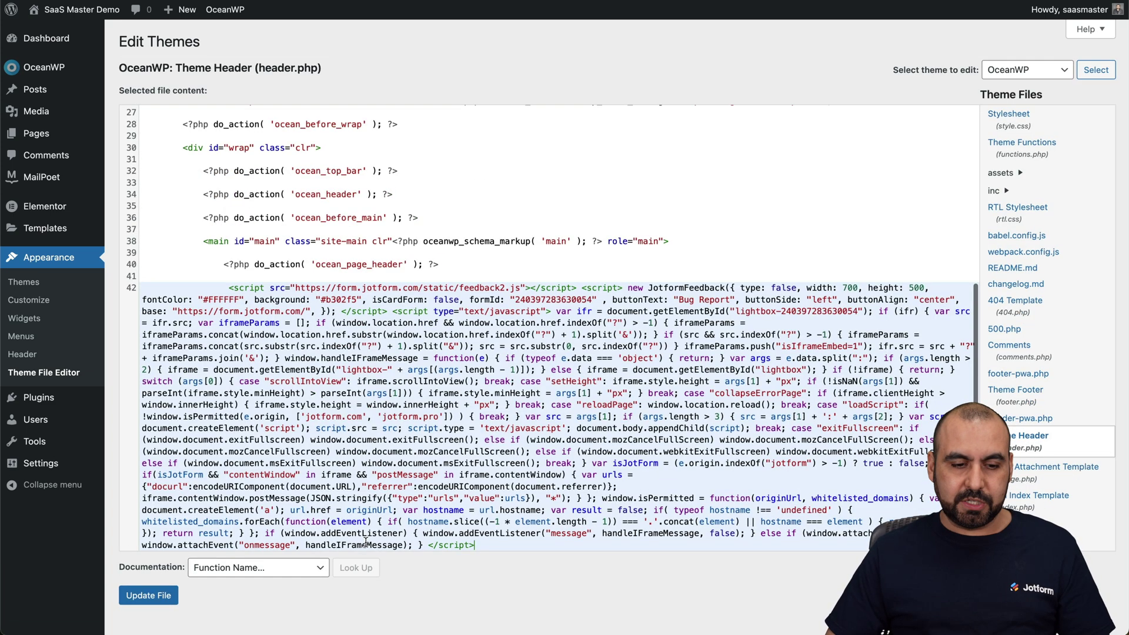
{"action": "left_click", "coordinate": [154, 595]}
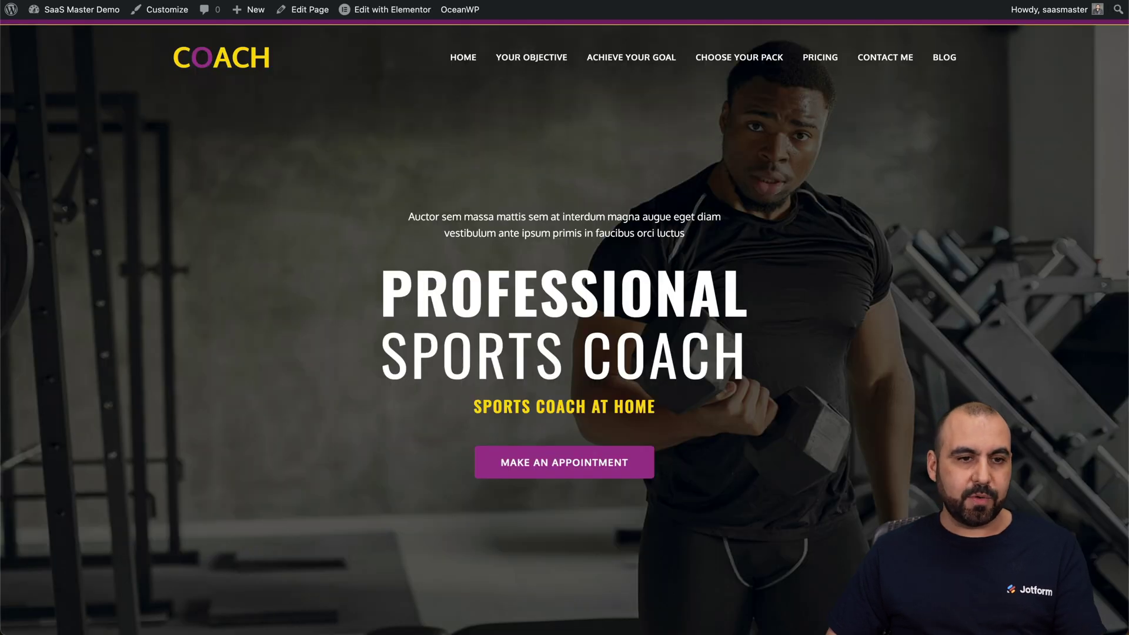
{"action": "key", "text": "super+r"}
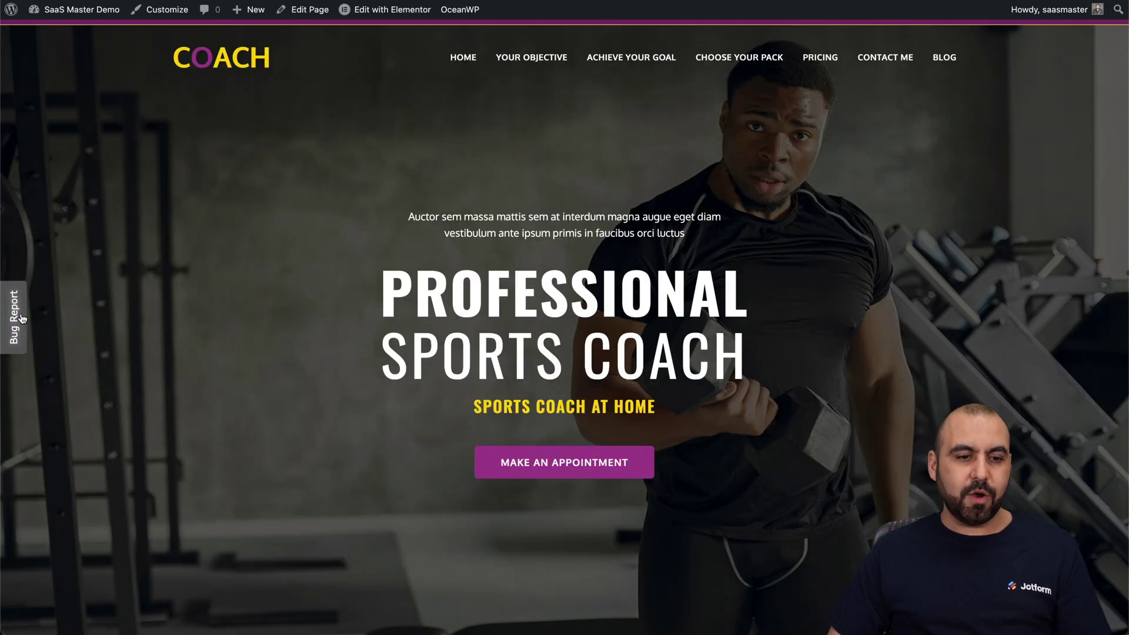
Open the live Bug Report form, check its category choices, close it, and return to Jotform's embed code.
{"action": "left_click", "coordinate": [16, 317]}
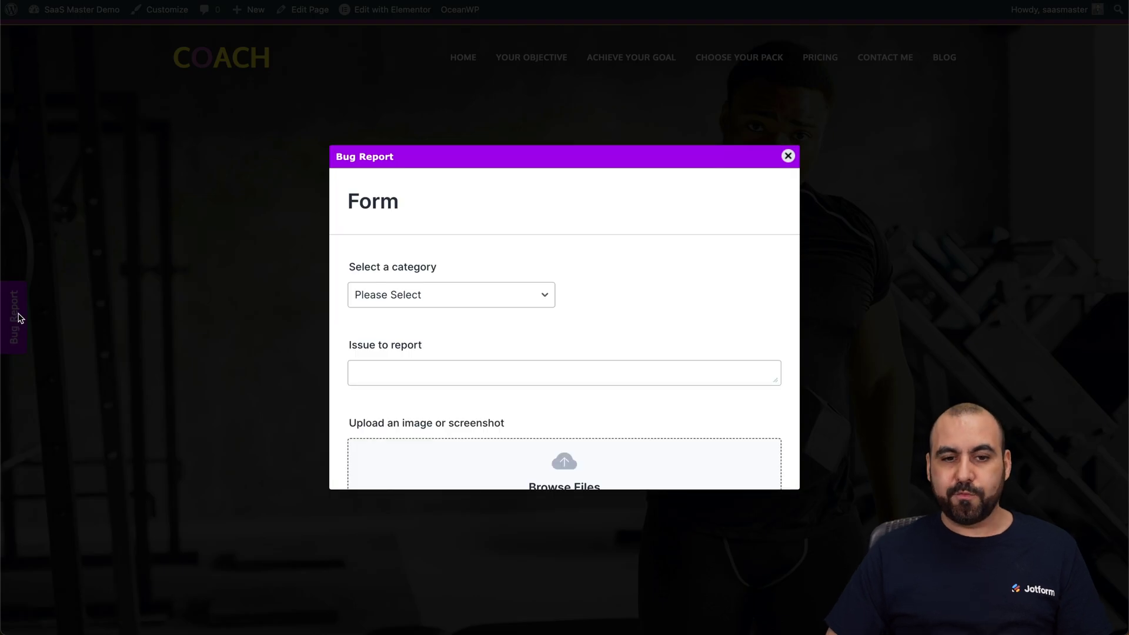
{"action": "scroll", "coordinate": [397, 326], "scroll_direction": "down", "scroll_amount": 5}
{"action": "scroll", "coordinate": [397, 326], "scroll_direction": "up", "scroll_amount": 5}
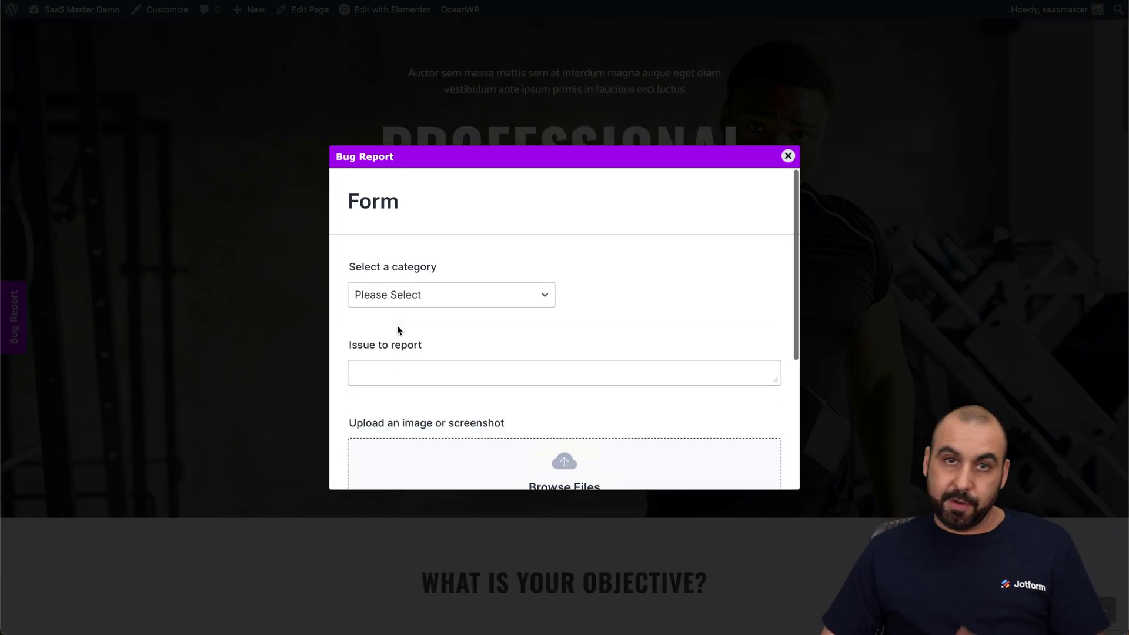
{"action": "left_click", "coordinate": [447, 288]}
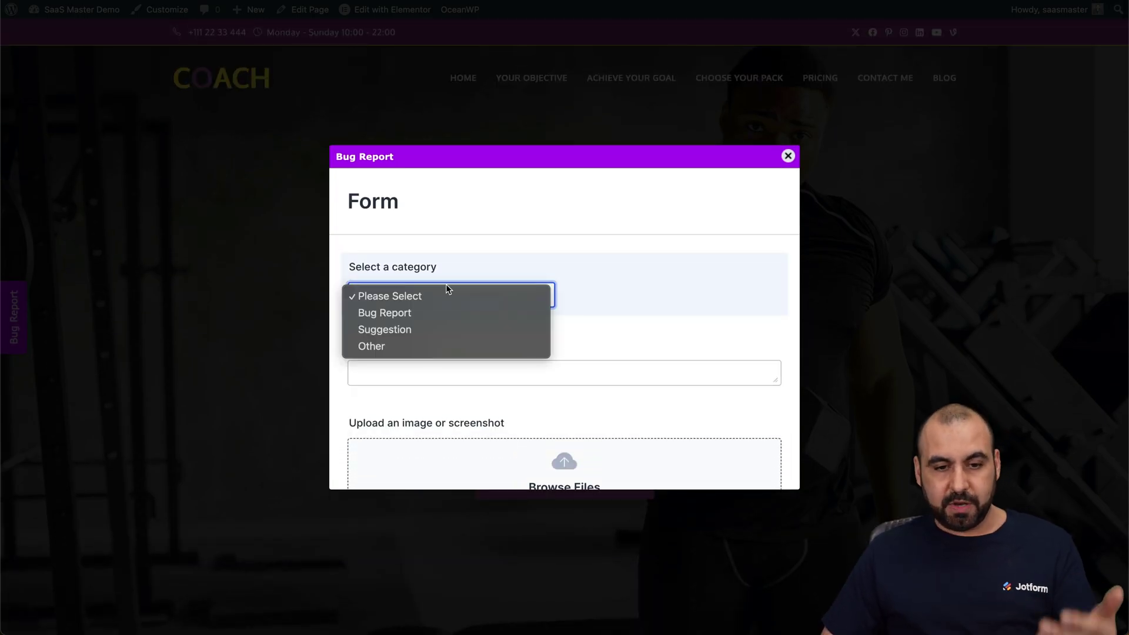
{"action": "left_click", "coordinate": [653, 340]}
{"action": "left_click", "coordinate": [788, 156]}
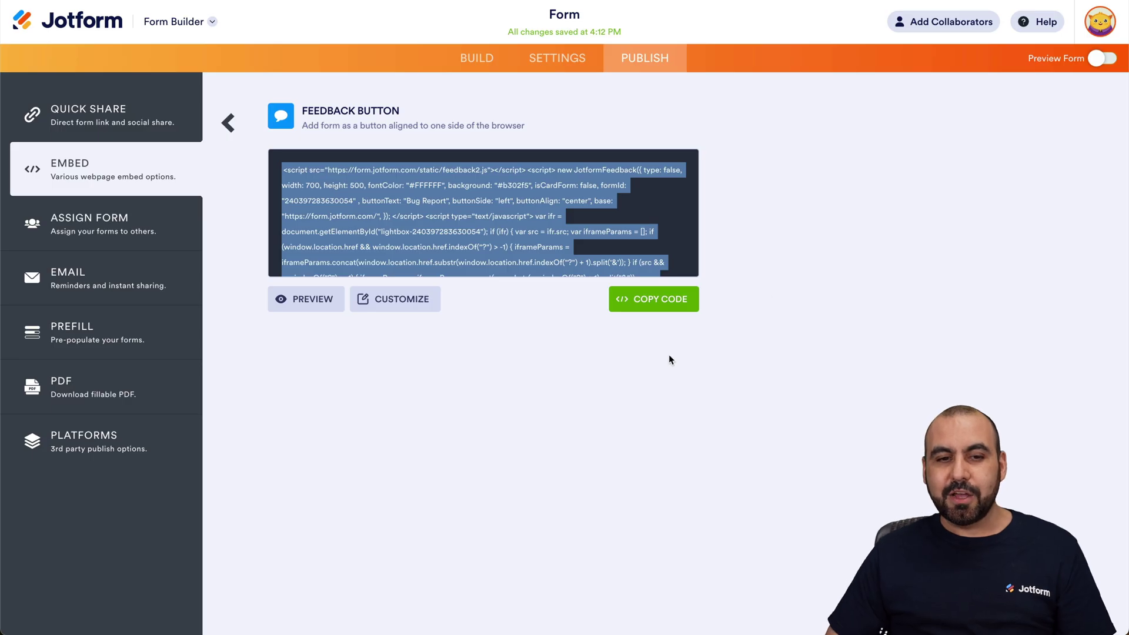
{"action": "left_click", "coordinate": [590, 353]}
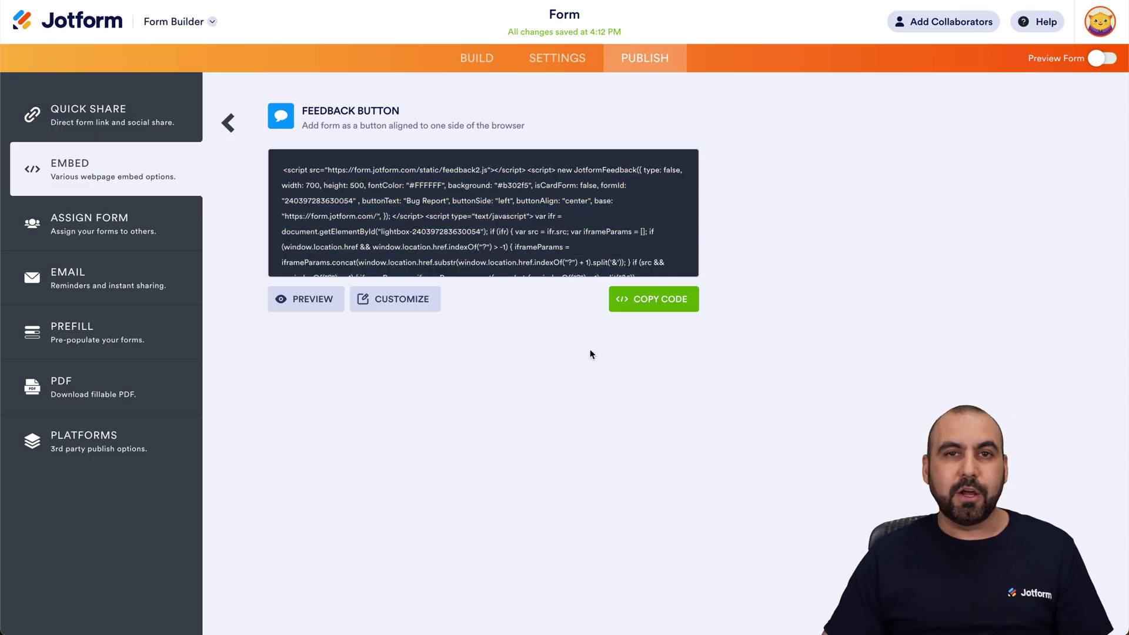